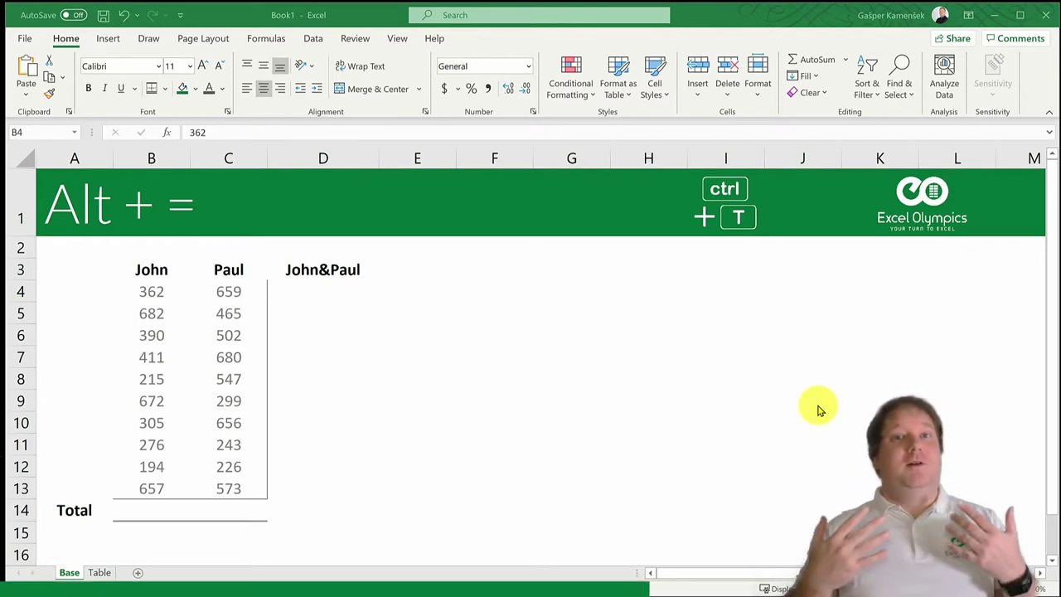
click(151, 290)
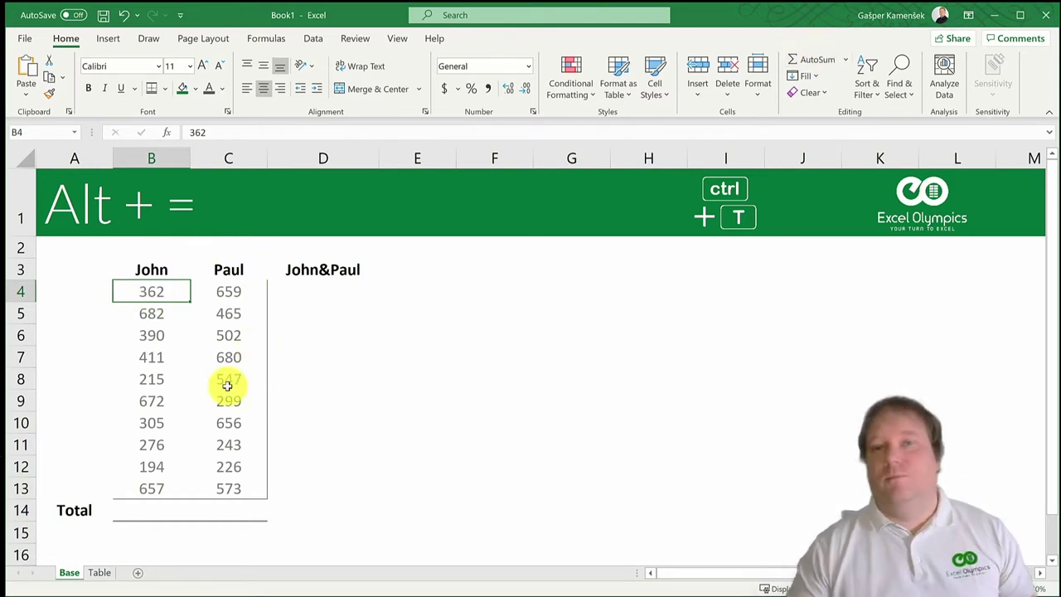
click(293, 296)
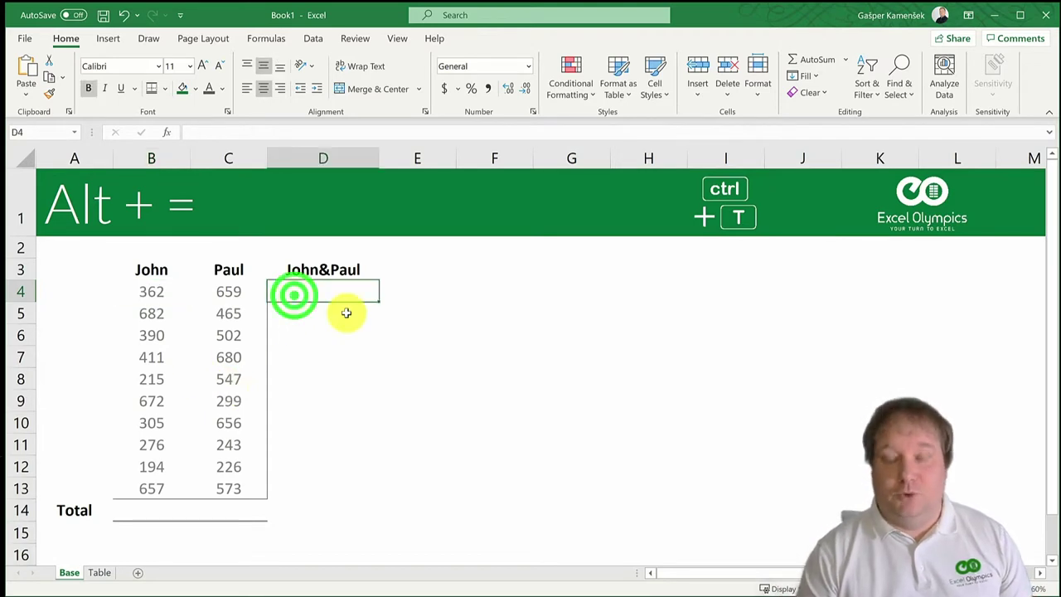
click(165, 131)
click(399, 342)
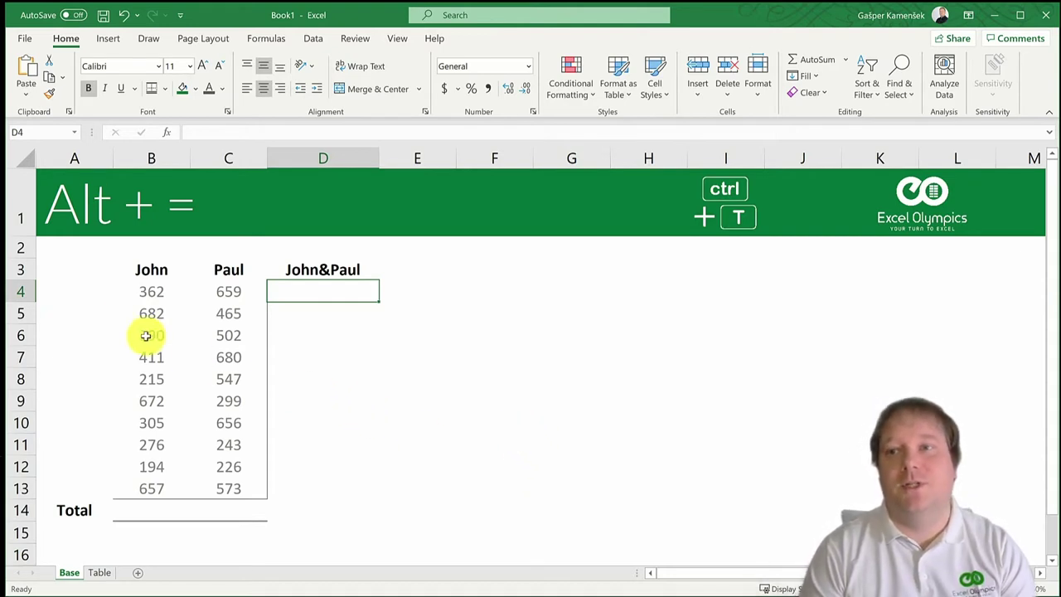
Step: Apply AutoSum to B4:D14 on the Base sheet to fill the row sums in column D and the Total row
click(140, 290)
drag(173, 305, 230, 486)
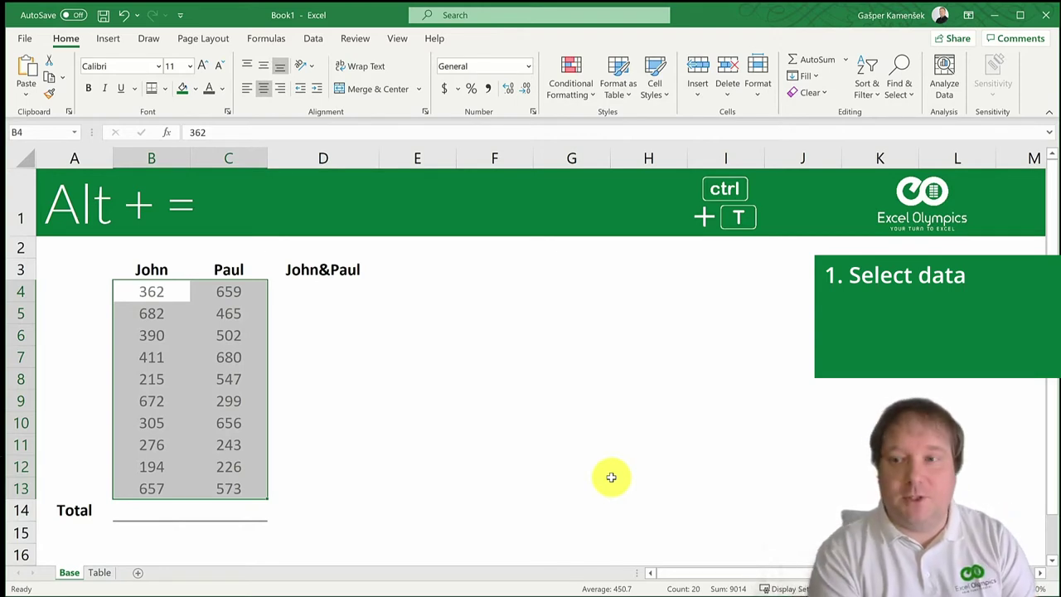
key(shift+Right)
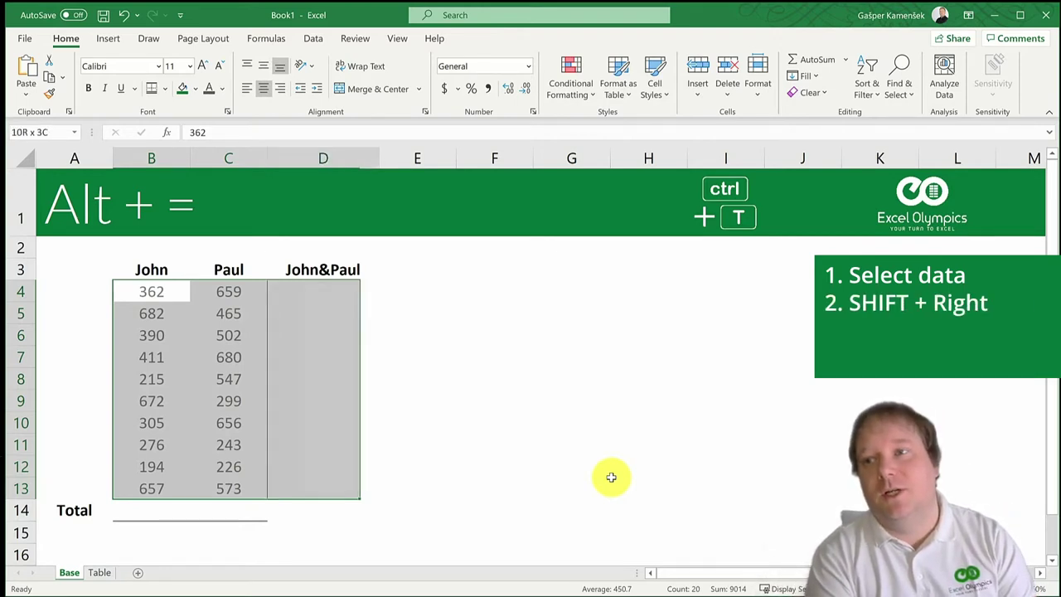
key(shift+Down)
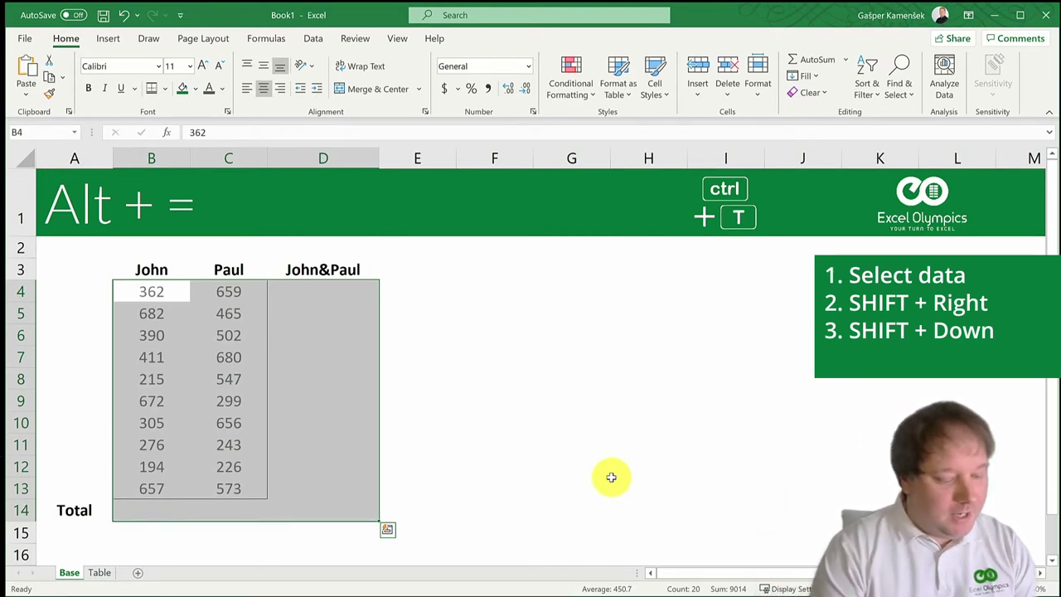
key(alt+equal)
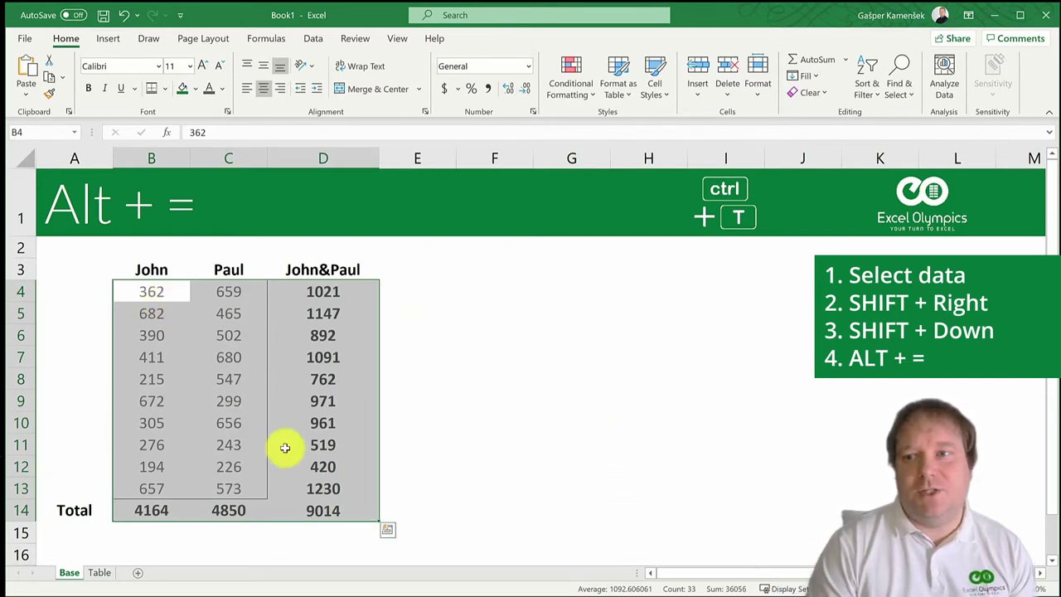
click(327, 444)
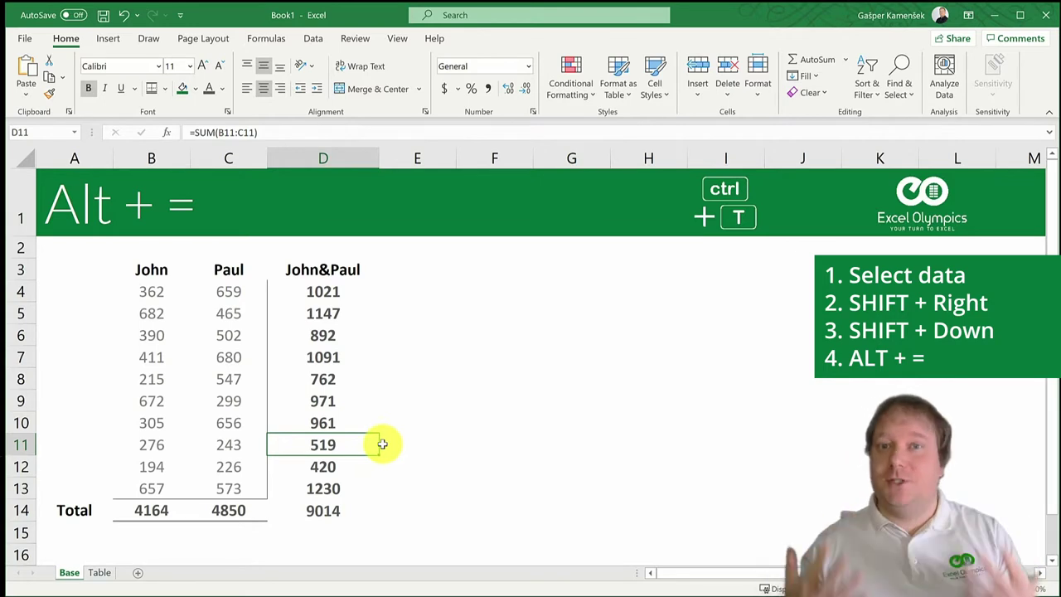
Step: On the Table sheet, add column totals in B14:C14 below the table with AutoSum
click(100, 572)
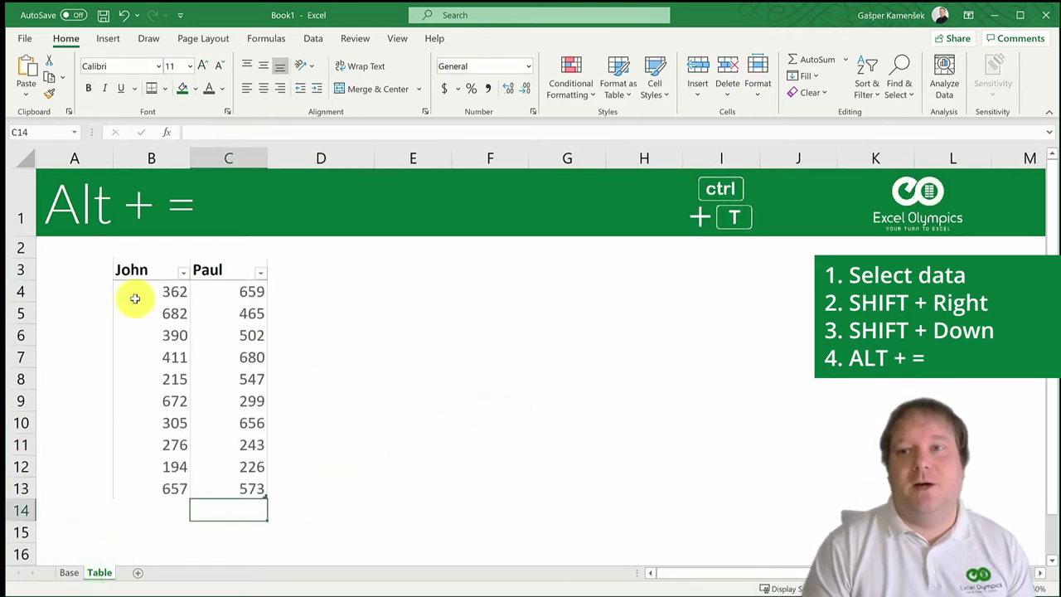
click(155, 512)
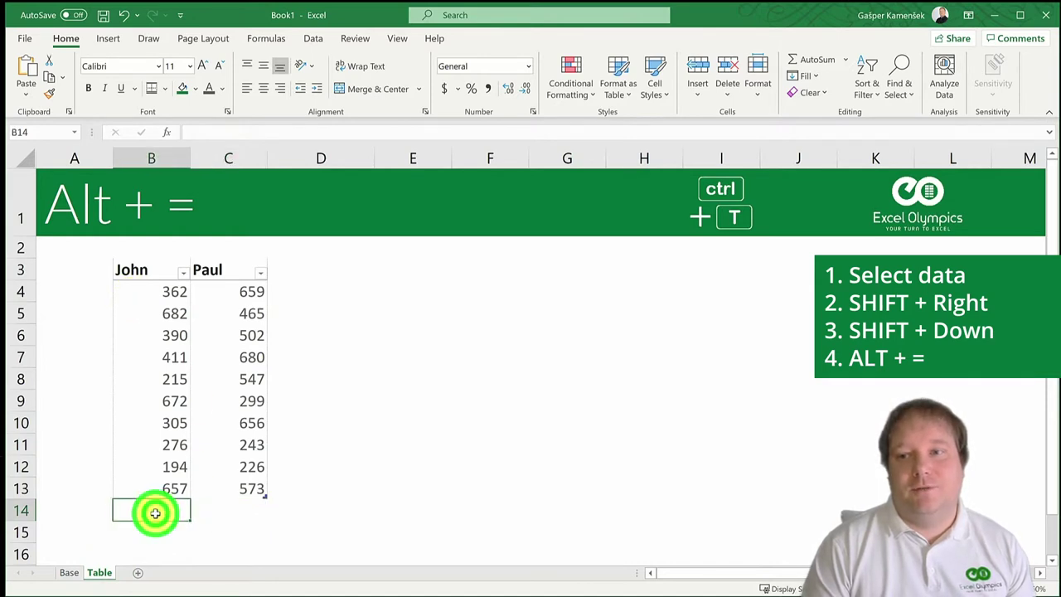
key(shift+Right)
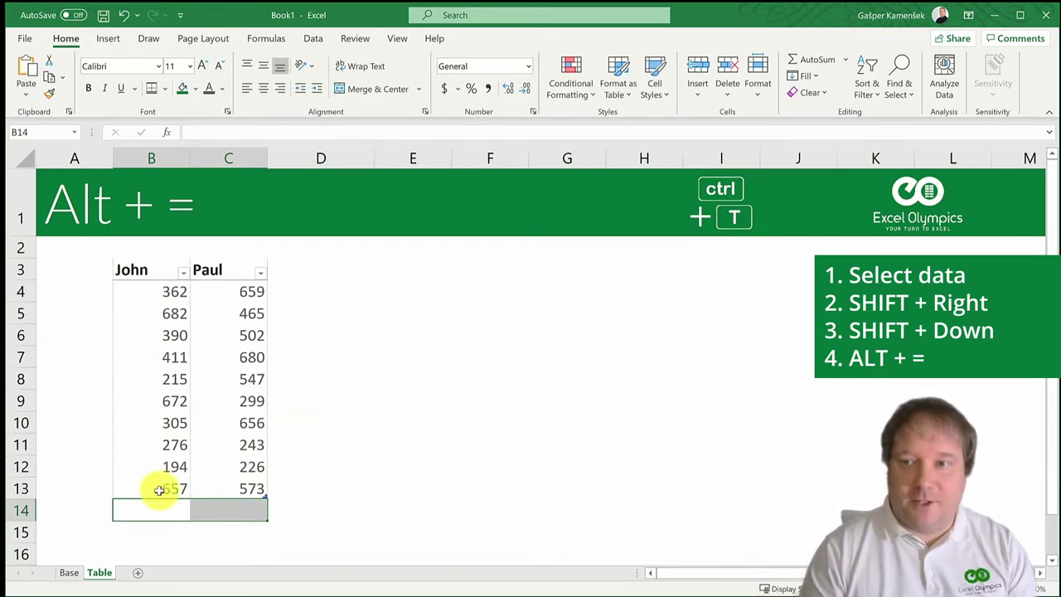
drag(158, 503, 213, 503)
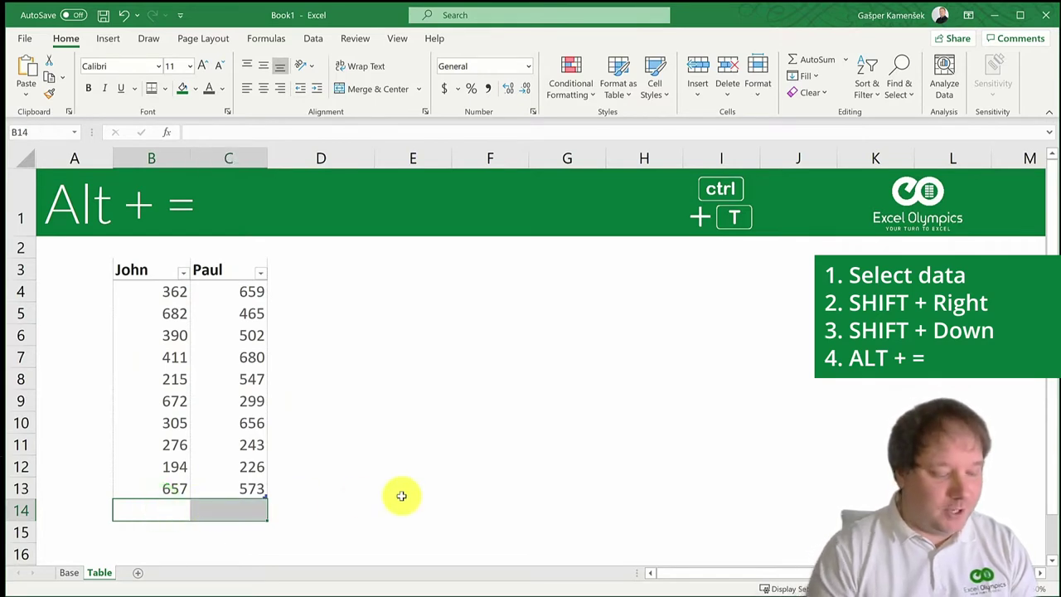
key(alt+equal)
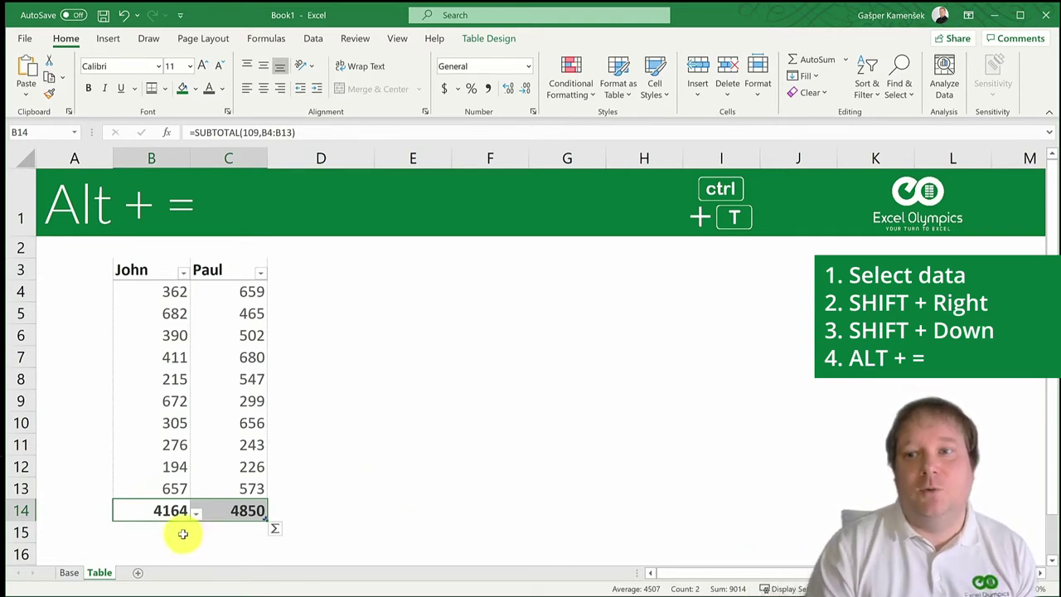
Step: Examine the total formulas in B14 and C14, the table's Total Row option, and the summary functions offered for B14
click(153, 509)
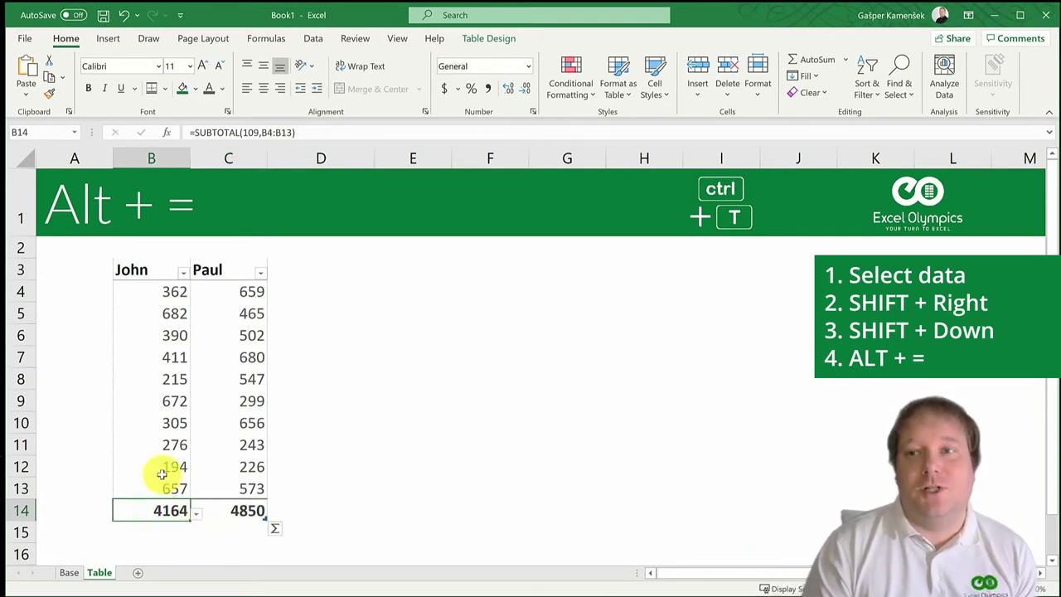
drag(194, 132, 297, 132)
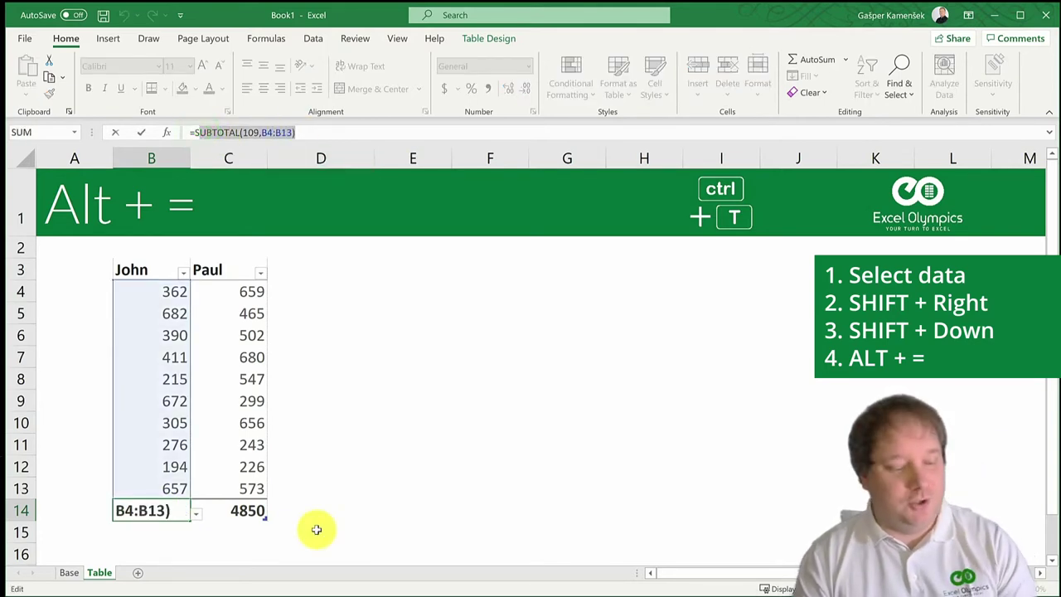
key(Escape)
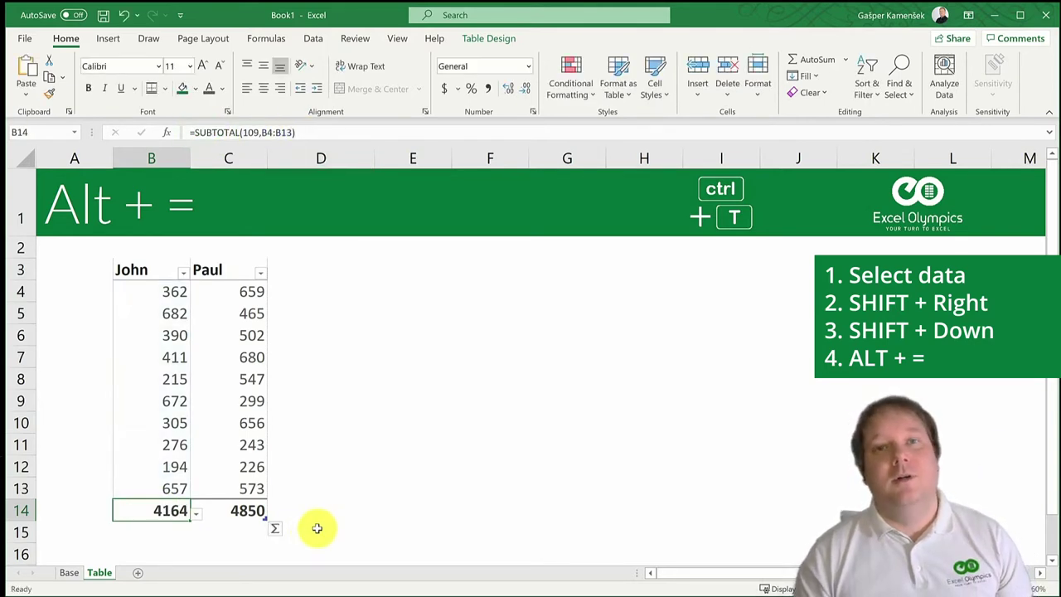
click(244, 509)
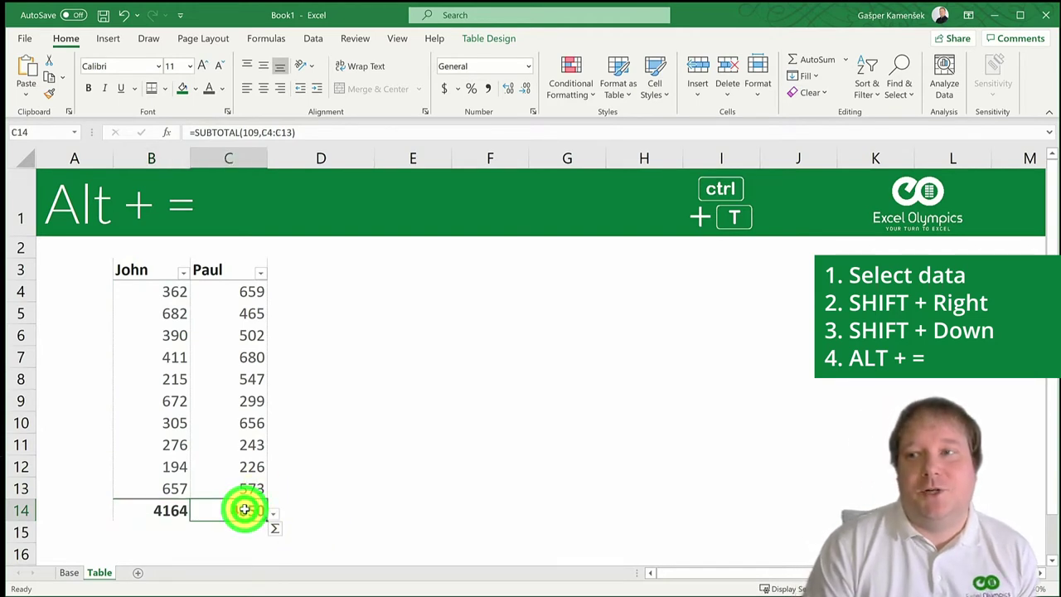
click(496, 38)
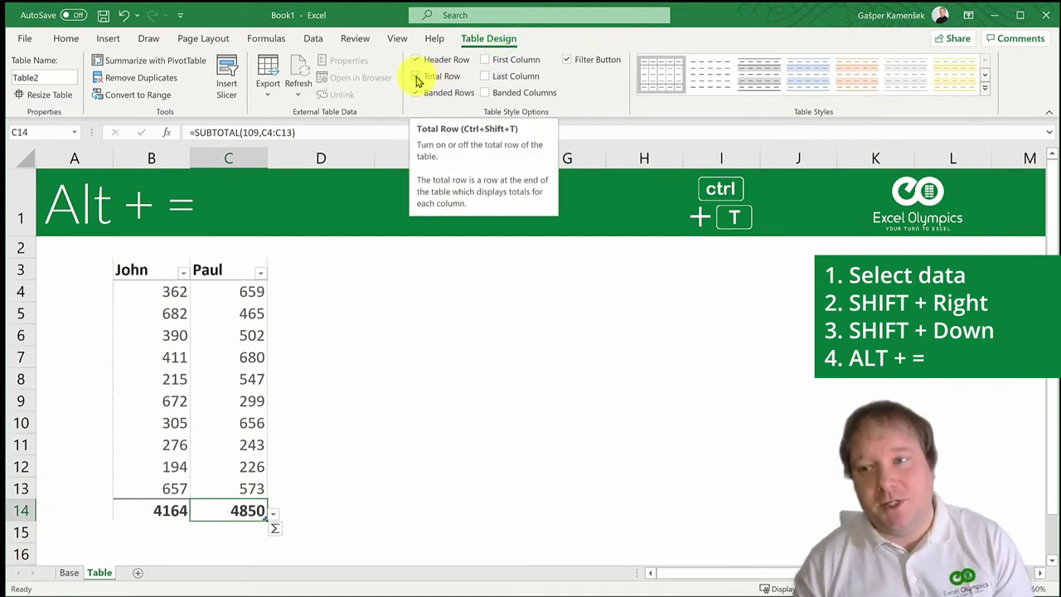
click(158, 508)
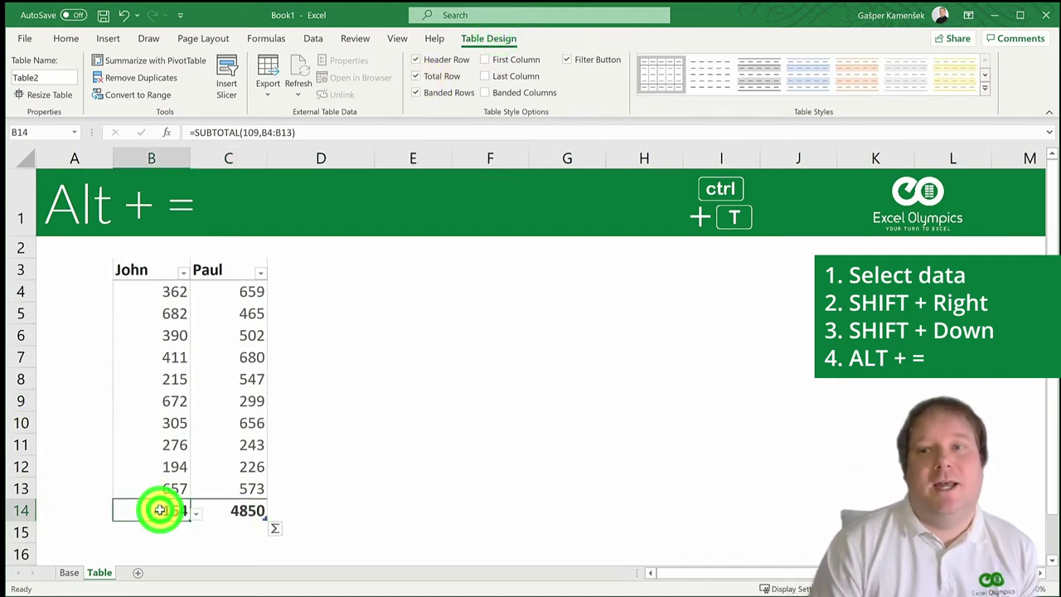
click(198, 515)
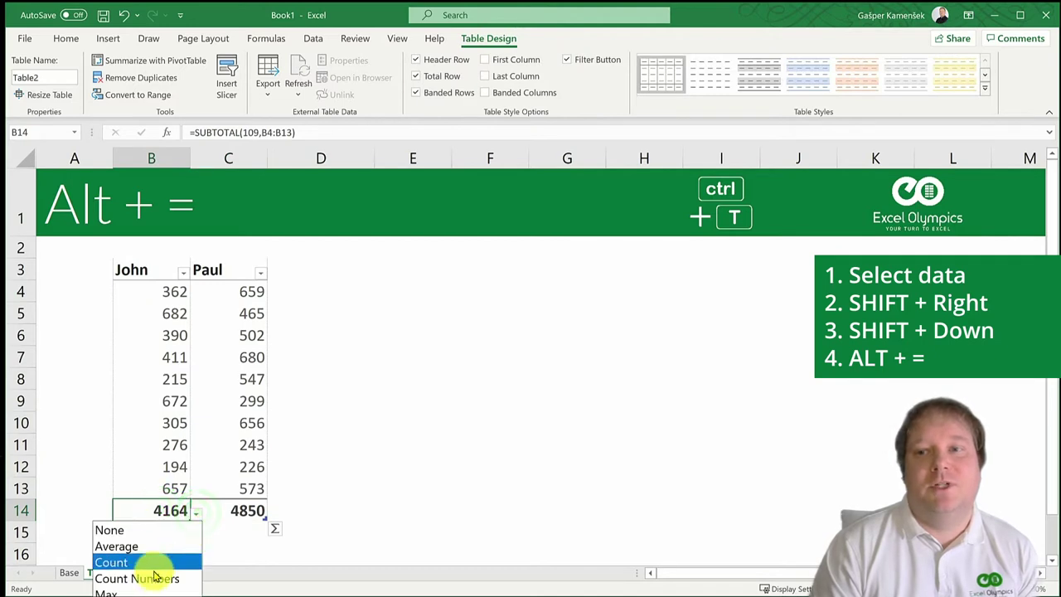
click(137, 596)
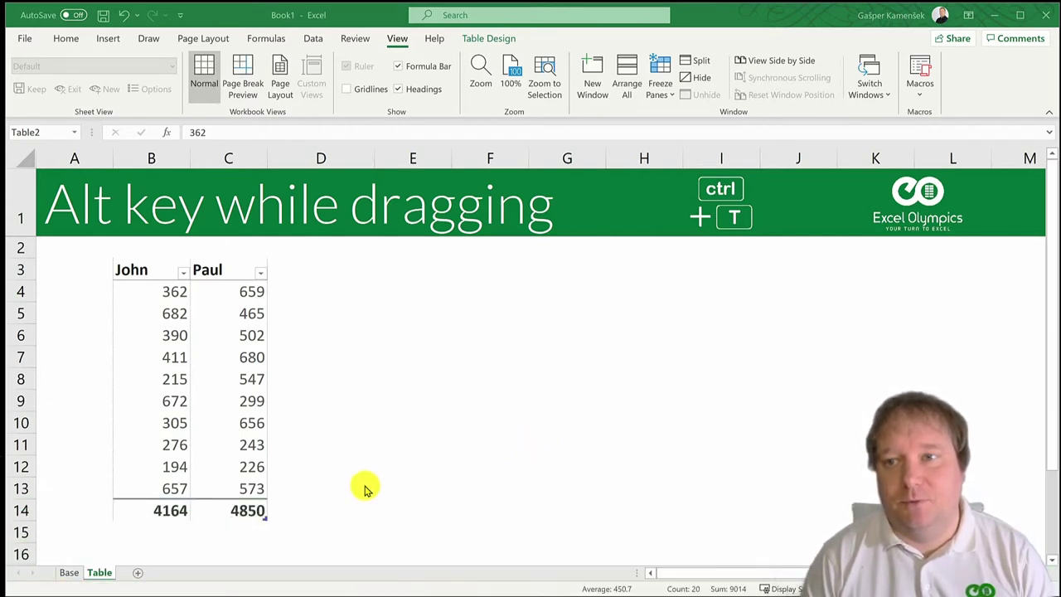
Step: Select the source data B4:C13 on the Base sheet and the total row B14:C14 on the Table sheet
click(176, 445)
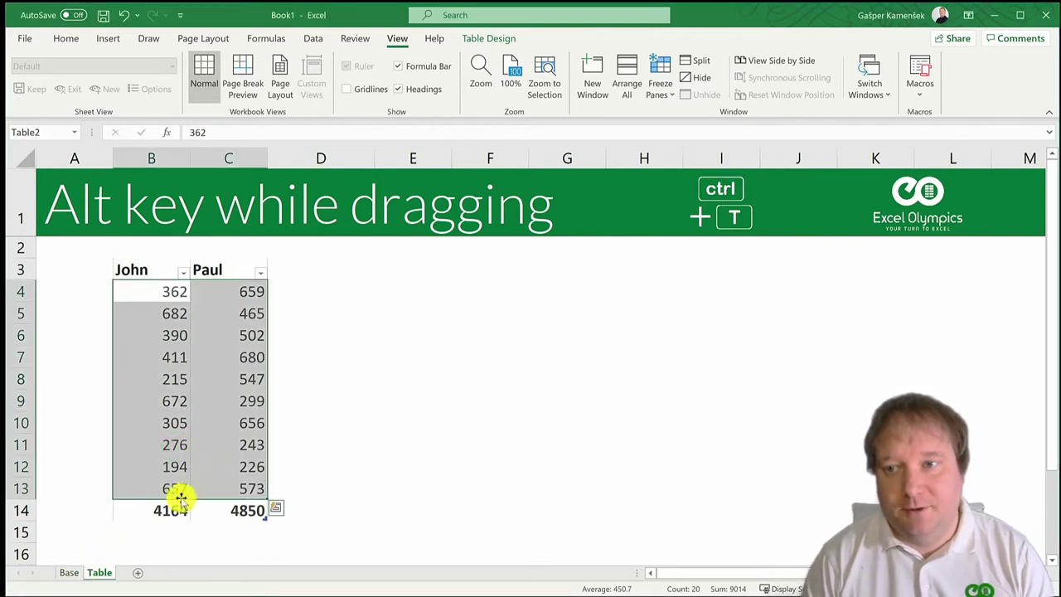
click(71, 572)
drag(138, 292, 219, 495)
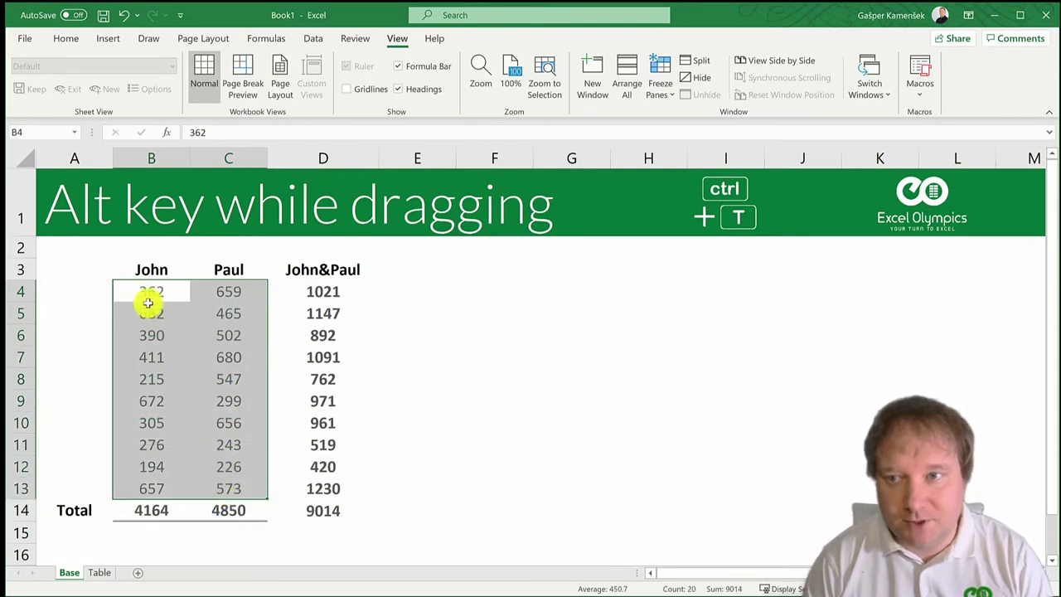
click(98, 573)
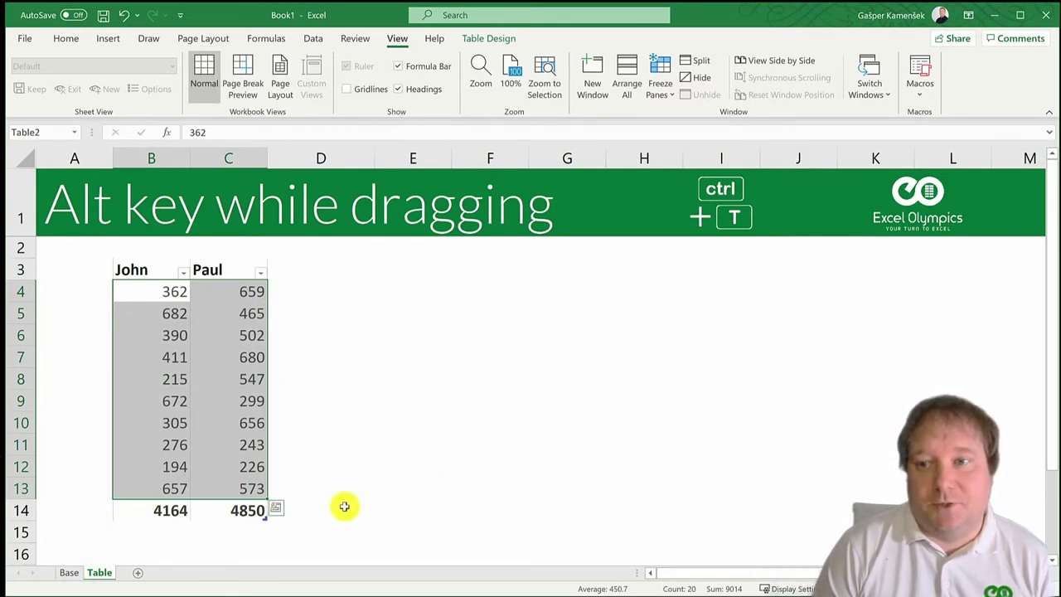
drag(147, 506, 213, 507)
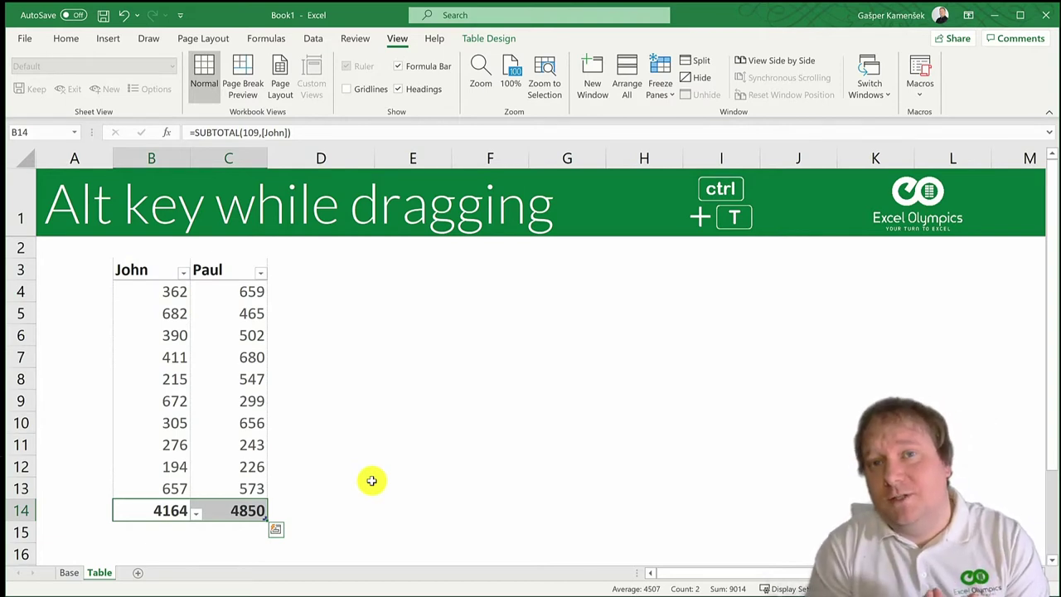
Step: Copy B4:C13 from the Base sheet and insert it into the Table sheet at B14:C23, directly above the total row
click(66, 572)
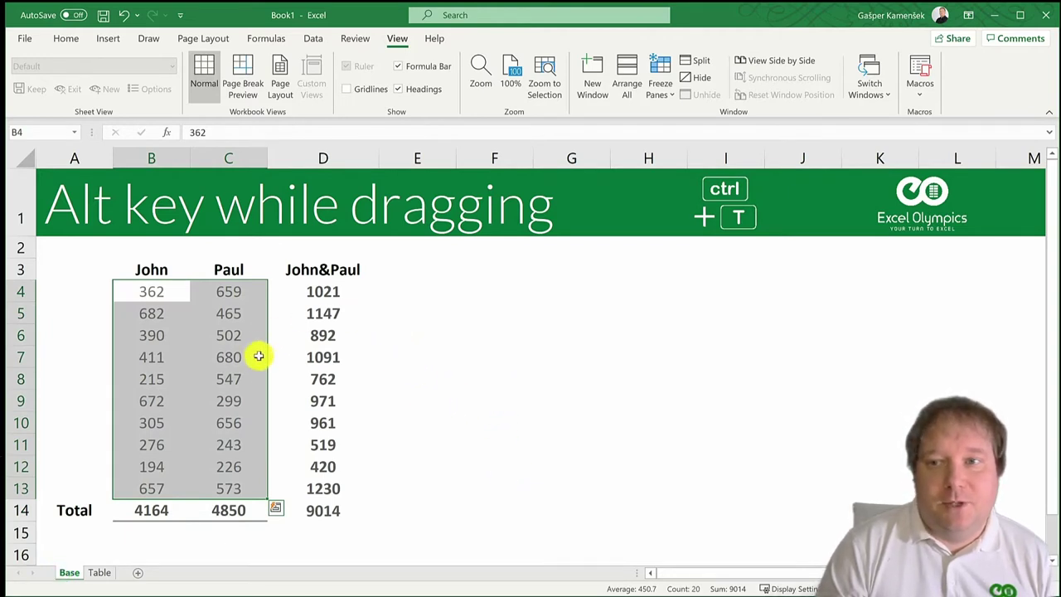
drag(265, 361, 578, 356)
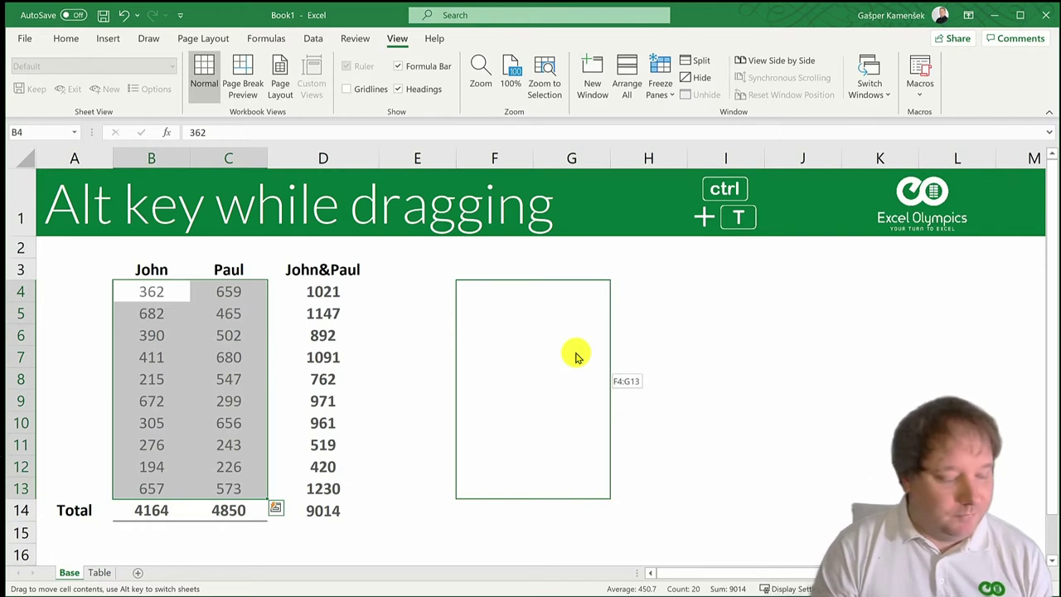
key(ctrl)
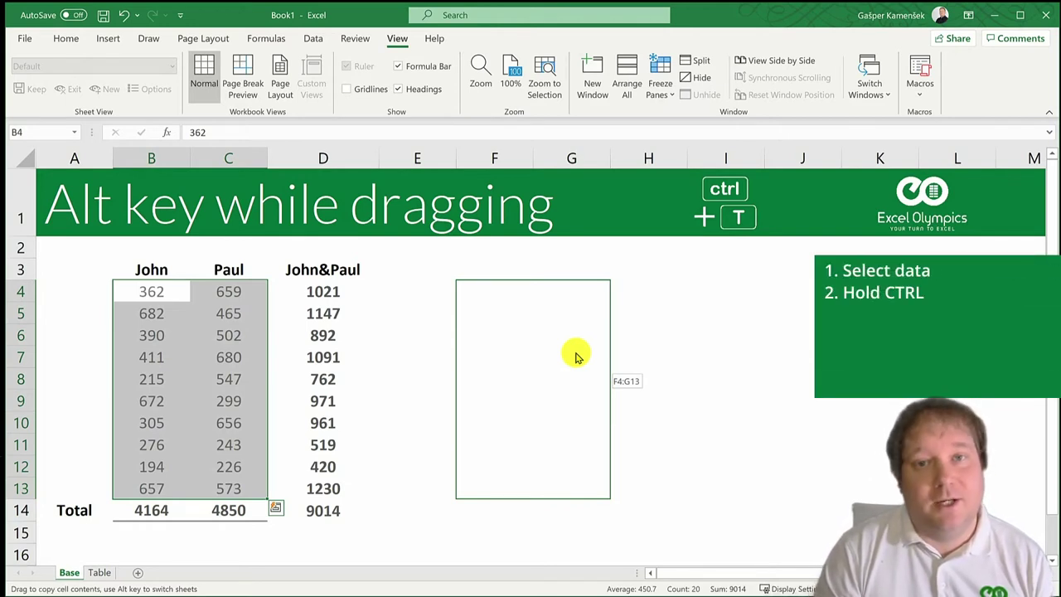
drag(578, 356, 468, 373)
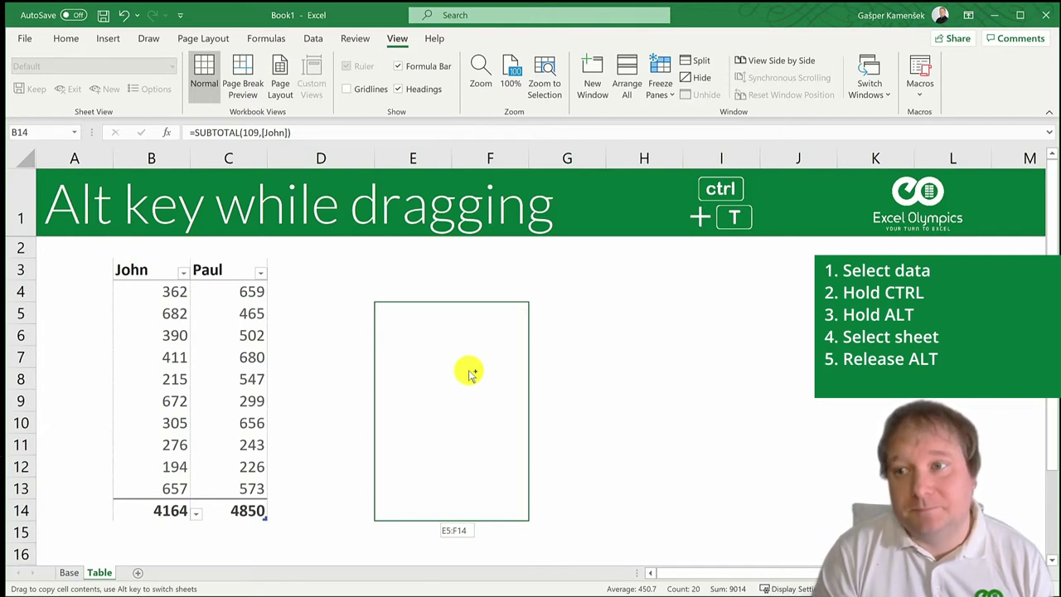
drag(468, 373, 462, 396)
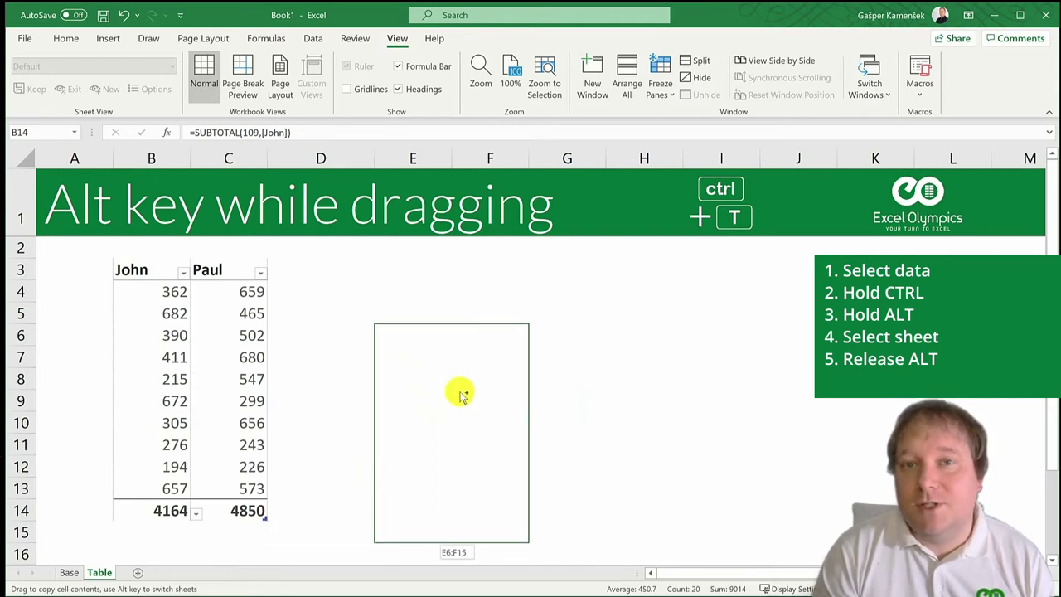
drag(462, 395, 249, 494)
key(shift)
key(ctrl)
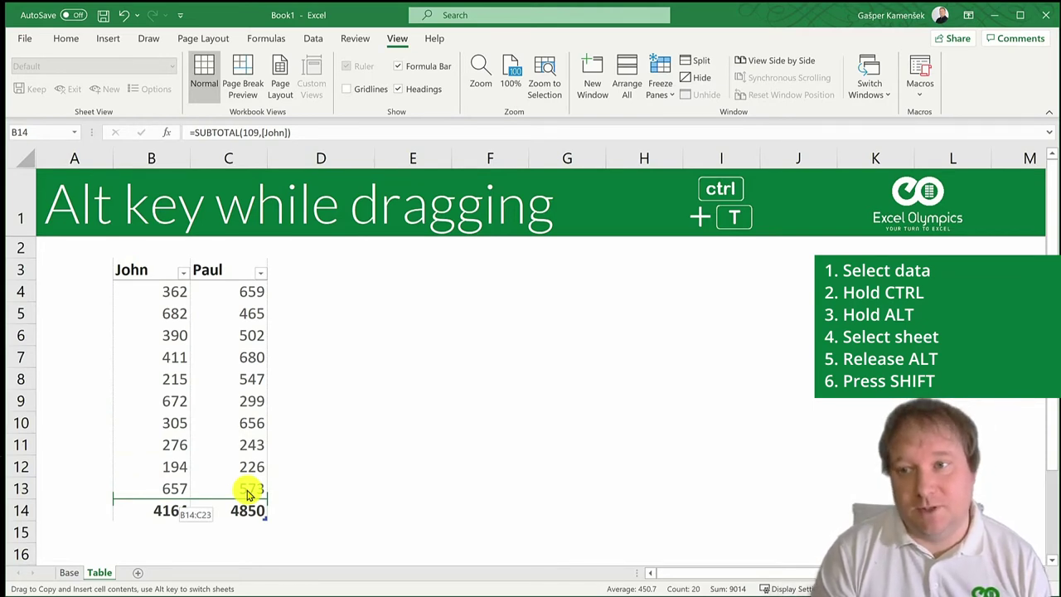
mouse_move(249, 494)
mouse_down()
mouse_move(248, 457)
mouse_move(249, 491)
mouse_up()
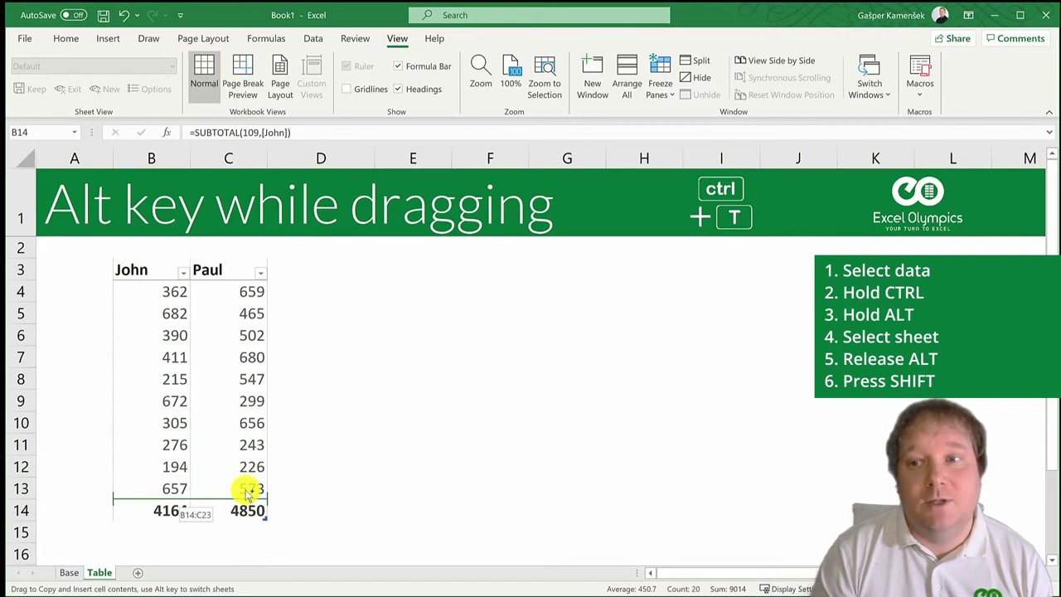
drag(249, 491, 249, 493)
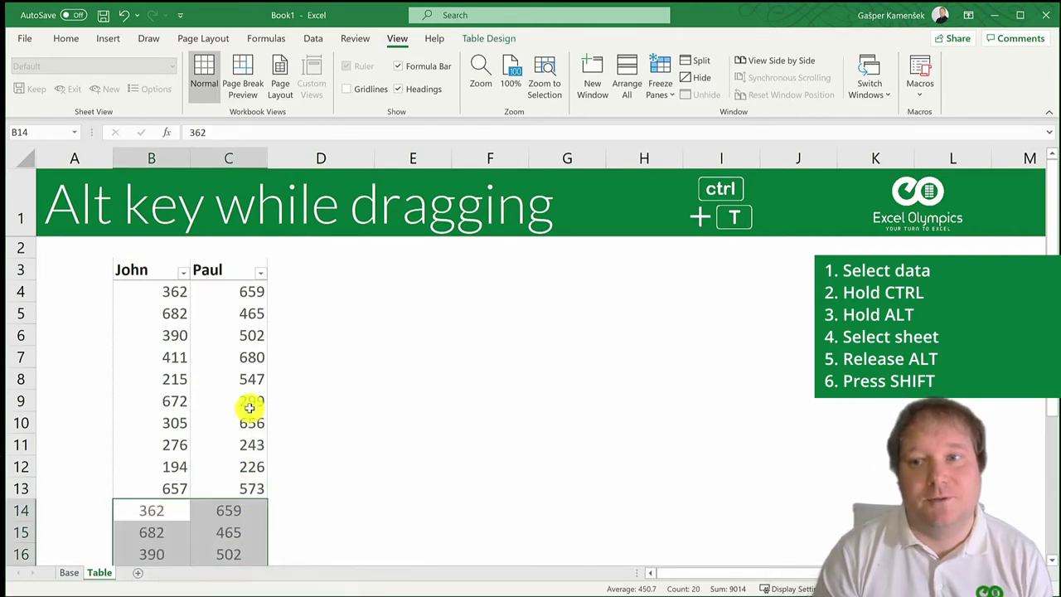
scroll(241, 439, down, 3)
click(235, 441)
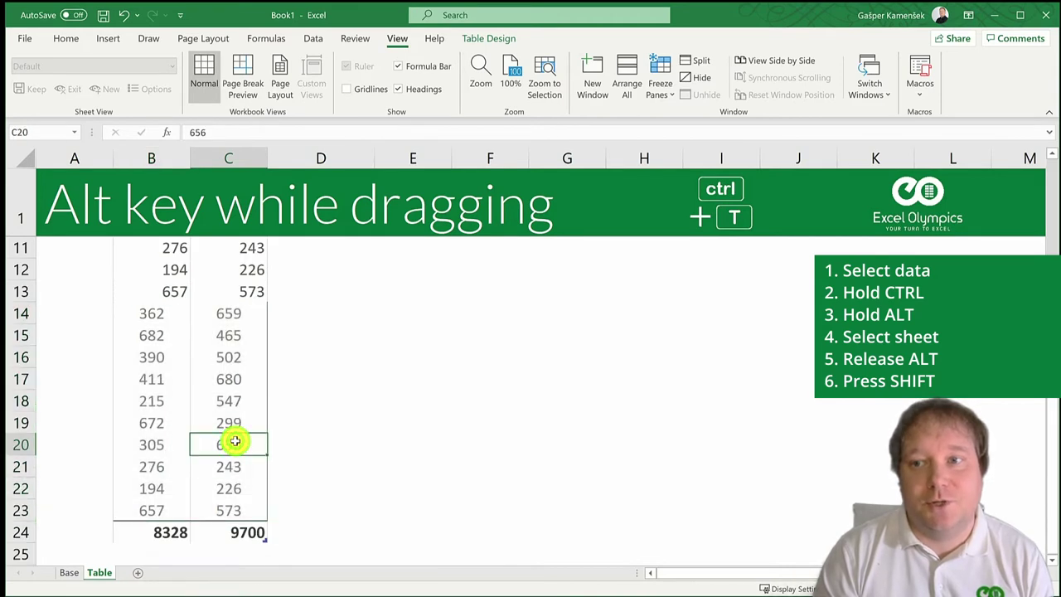
scroll(165, 269, down, 1)
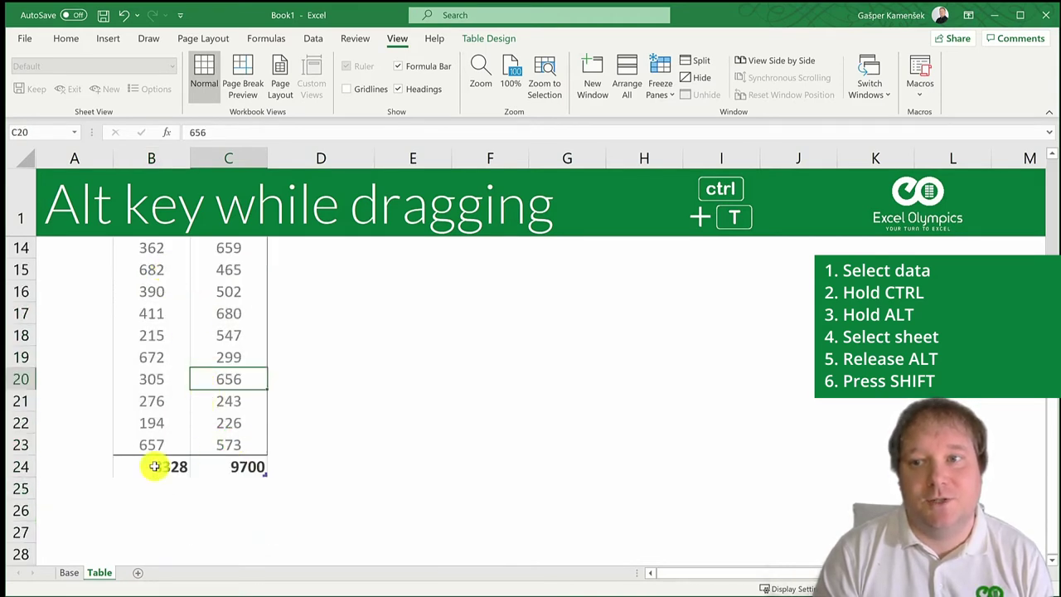
Step: Select the total row B24:C24 and review the totals and the extended table above them
drag(142, 467, 216, 471)
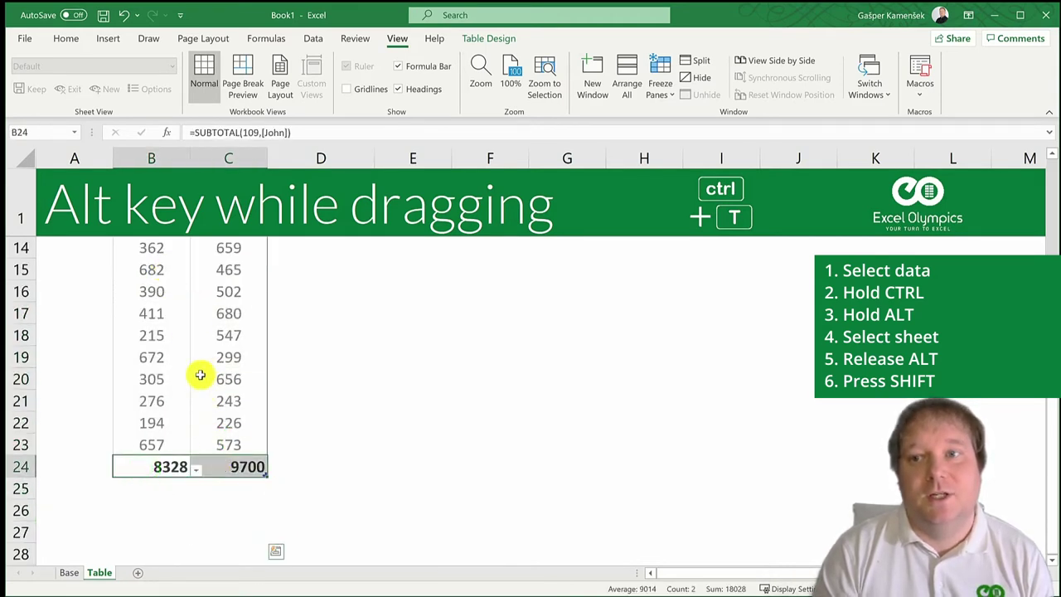
scroll(201, 374, up, 2)
scroll(201, 374, up, 2)
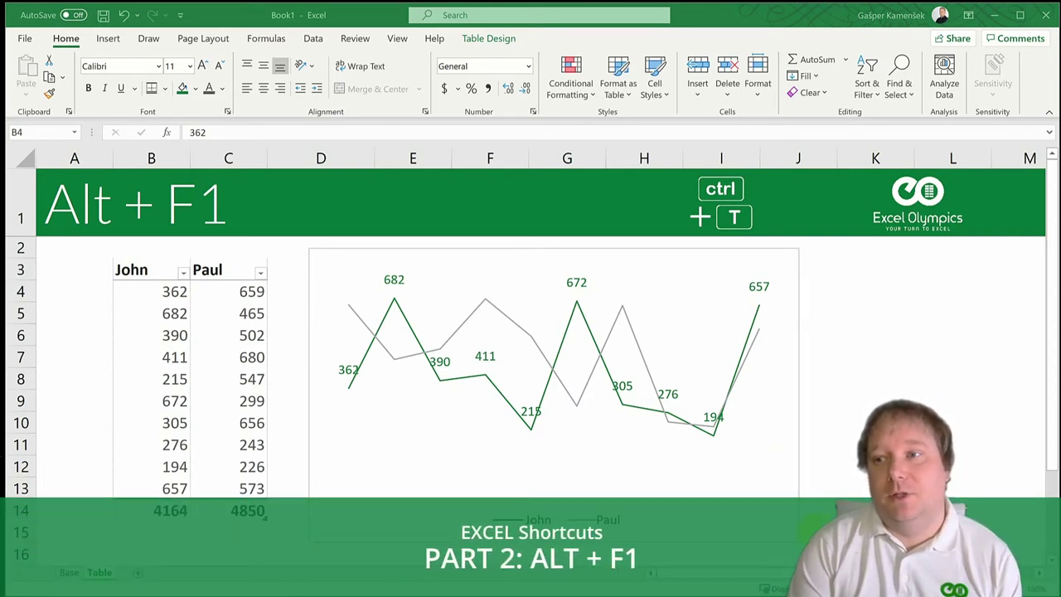
Step: Delete the existing line chart beside the table on the Table sheet
click(721, 515)
click(765, 514)
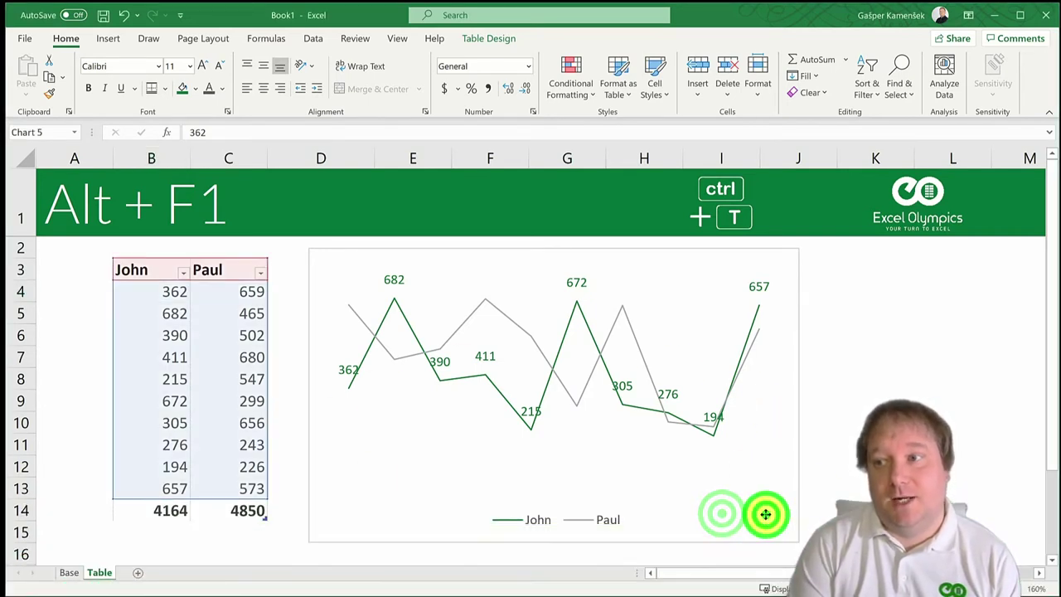
key(Delete)
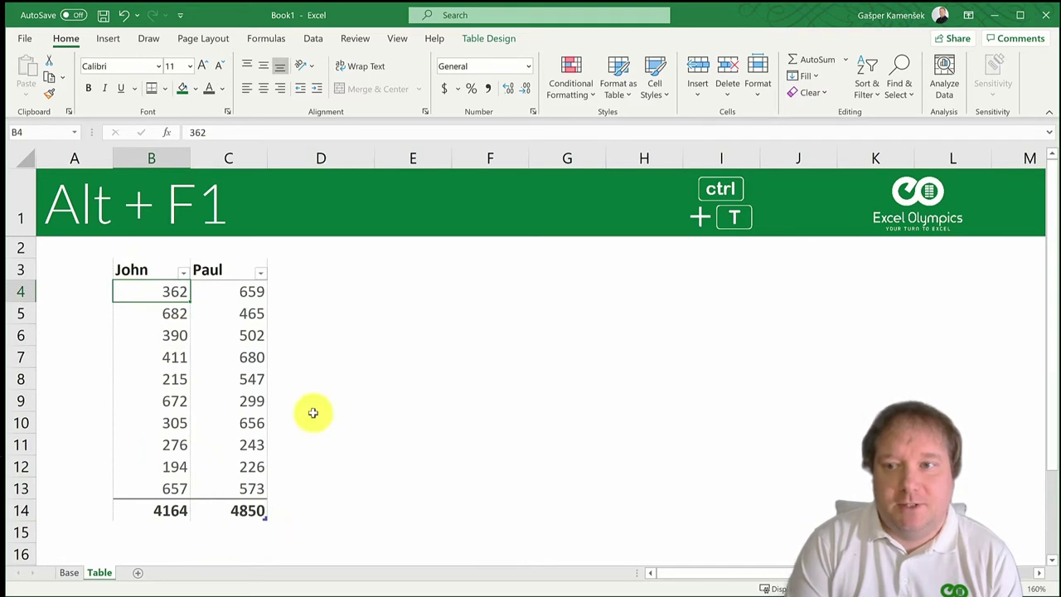
Step: From cell C8, insert a default chart of the whole table, then shrink it and place it beside the data
click(231, 378)
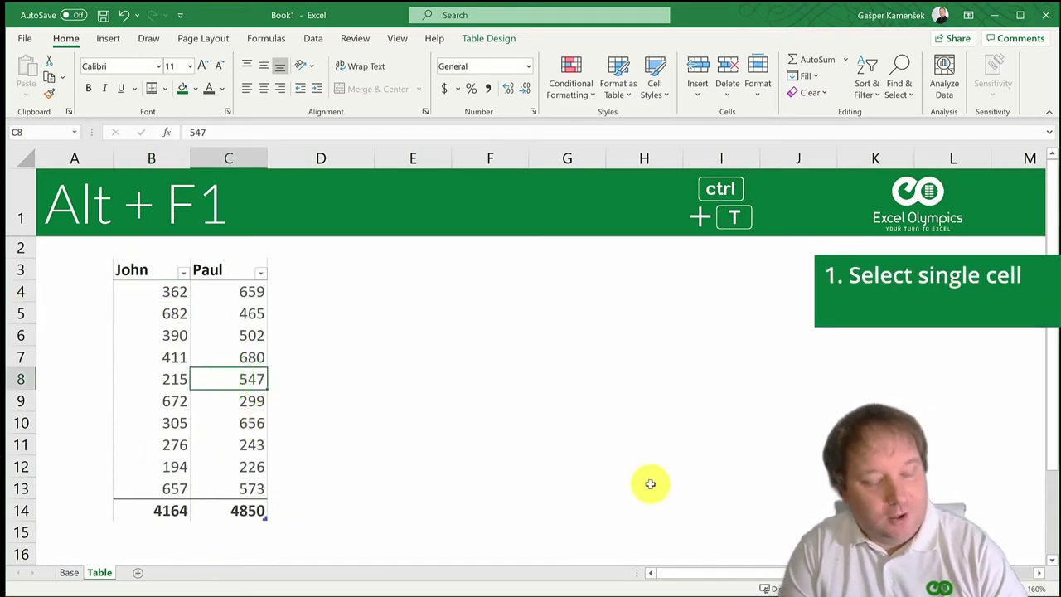
key(alt+F1)
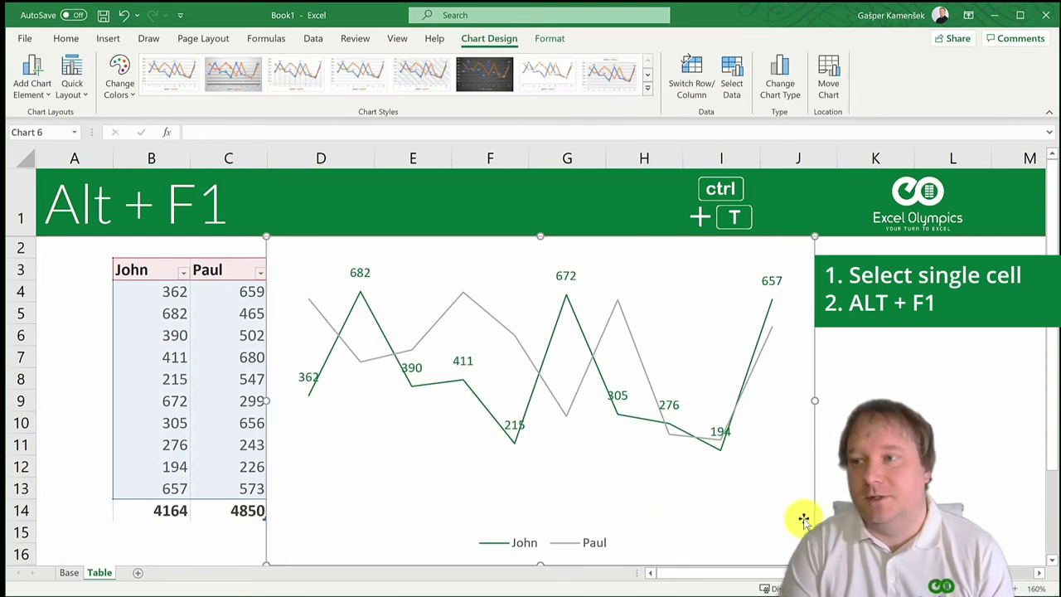
drag(815, 237, 781, 268)
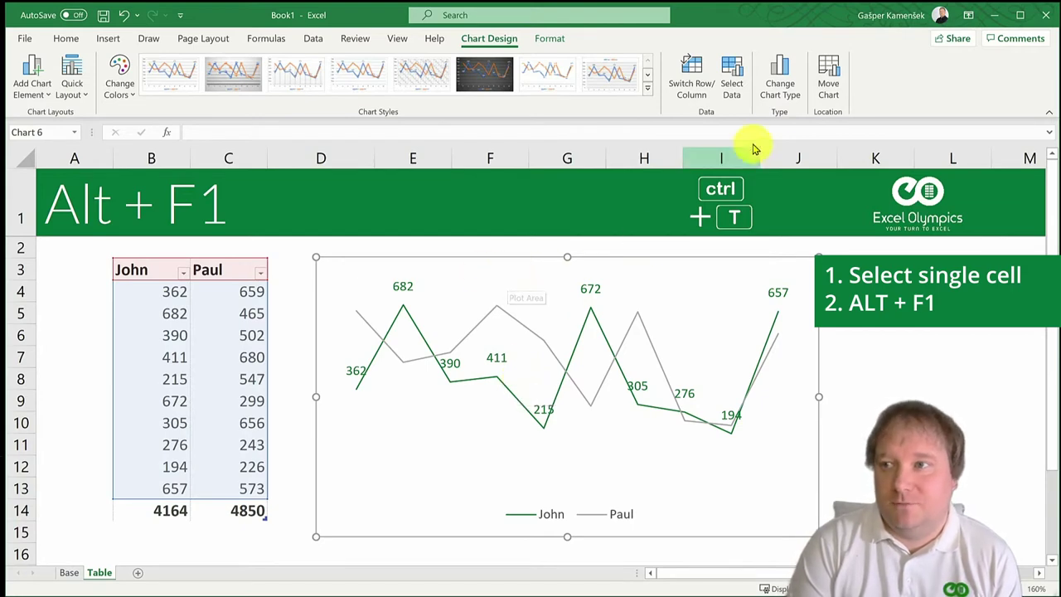
Step: Set Clustered Column as the default chart type without applying it to the current line chart
click(783, 79)
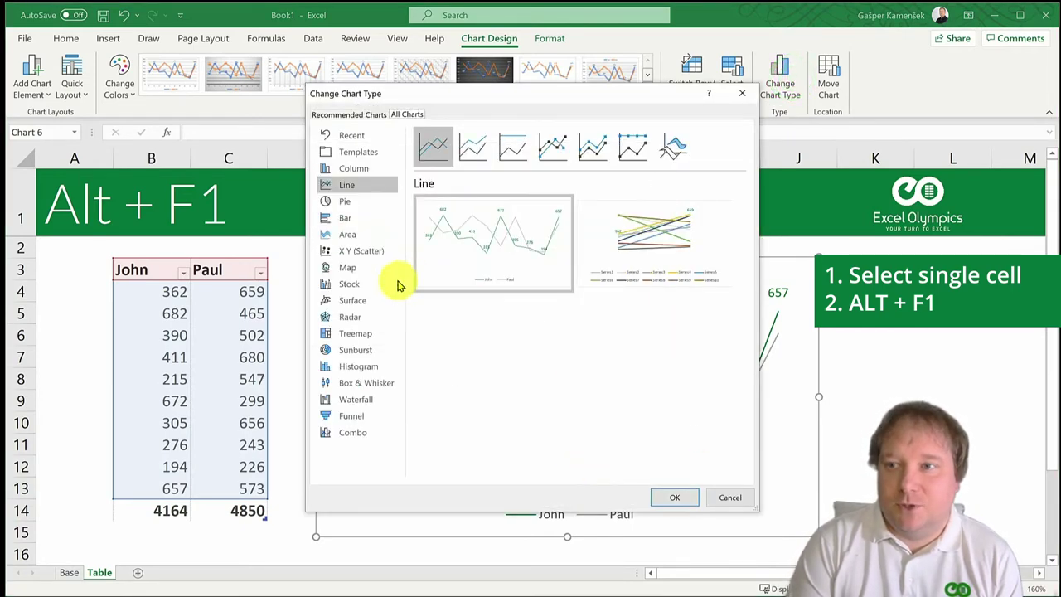
click(354, 169)
mouse_move(457, 257)
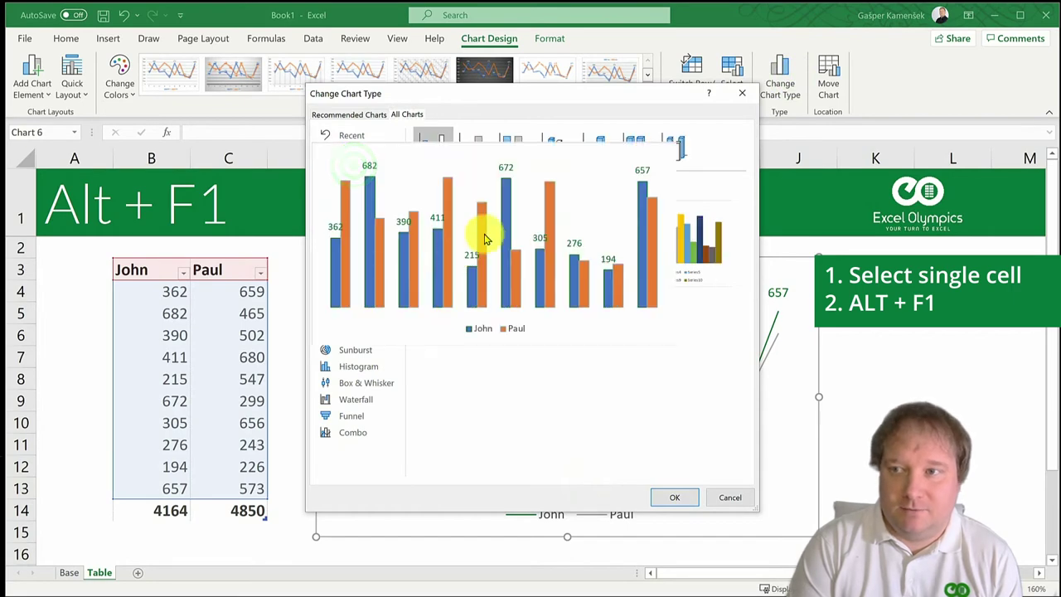
click(461, 236)
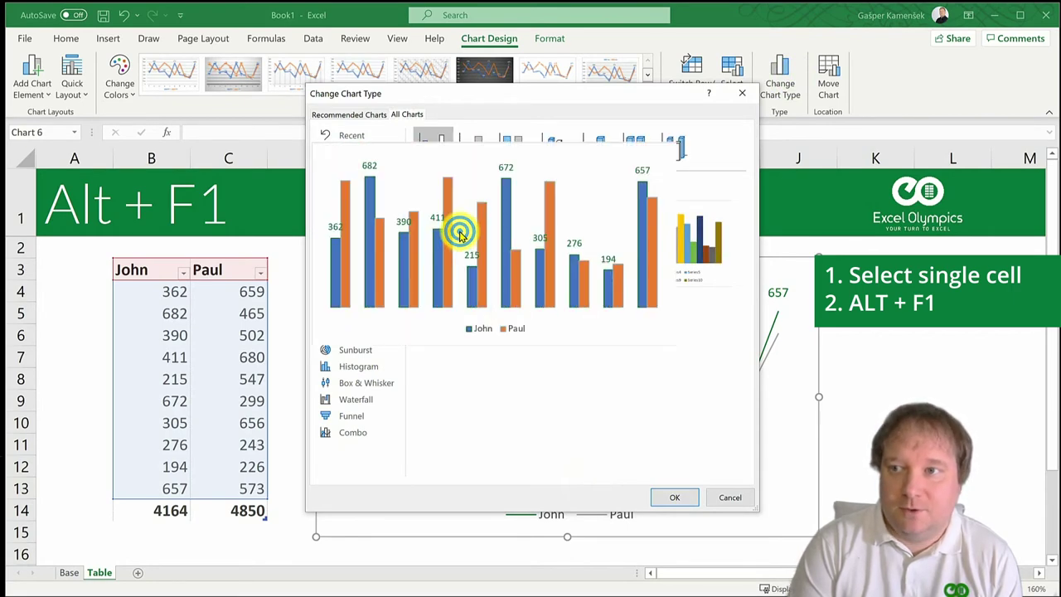
click(448, 146)
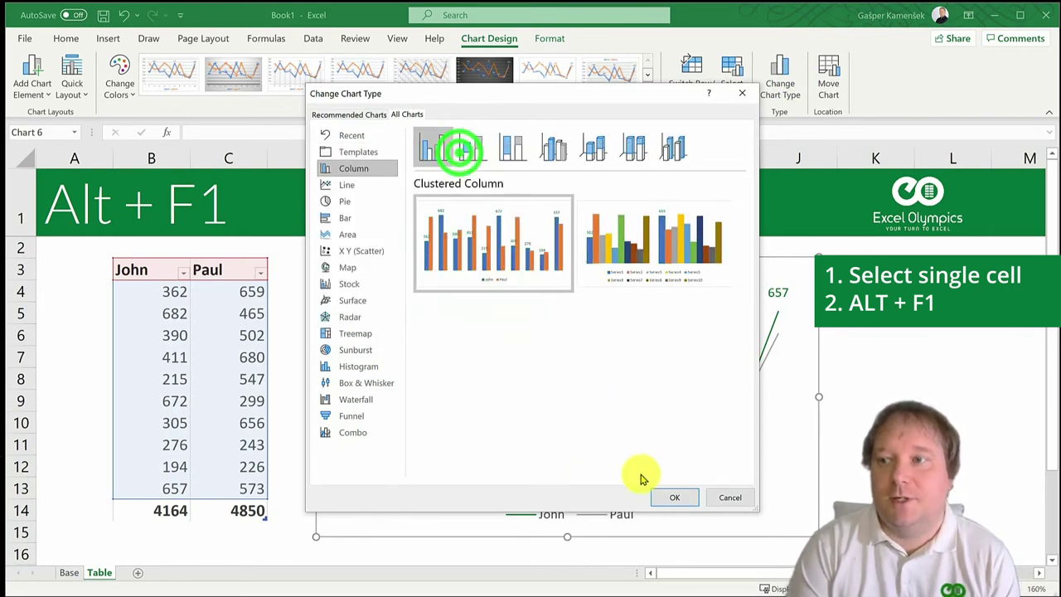
click(725, 497)
Step: Create another default chart of the table from cell C9 as a clustered column chart
click(231, 398)
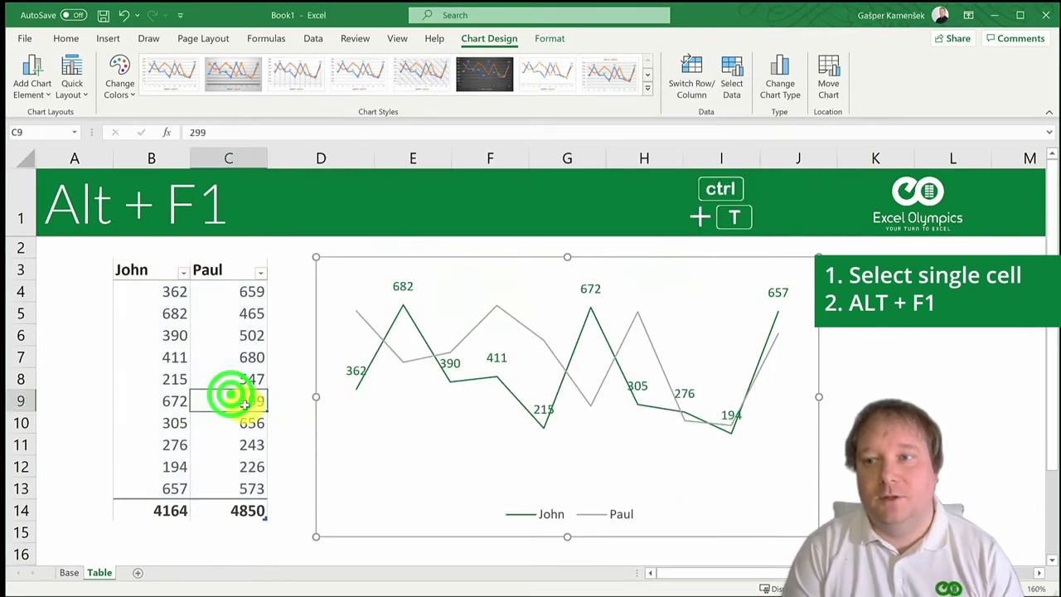
key(alt+F1)
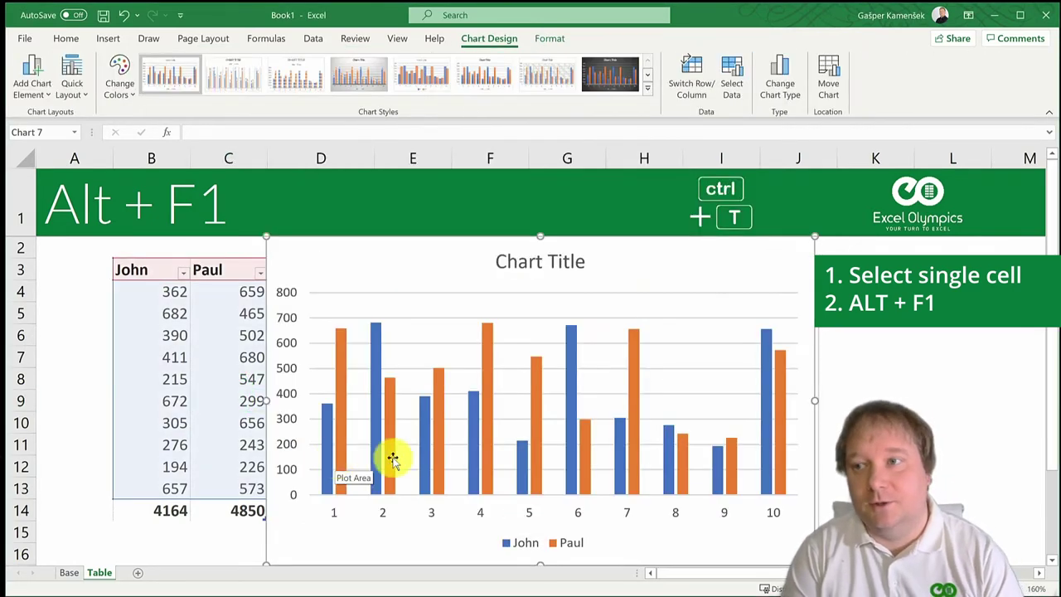
mouse_move(733, 458)
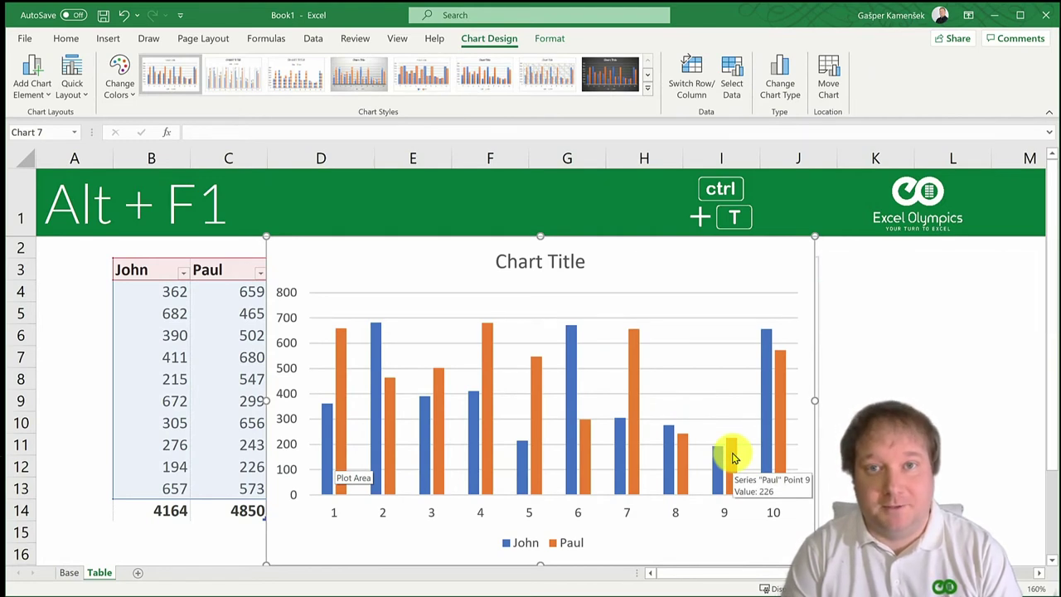
click(779, 265)
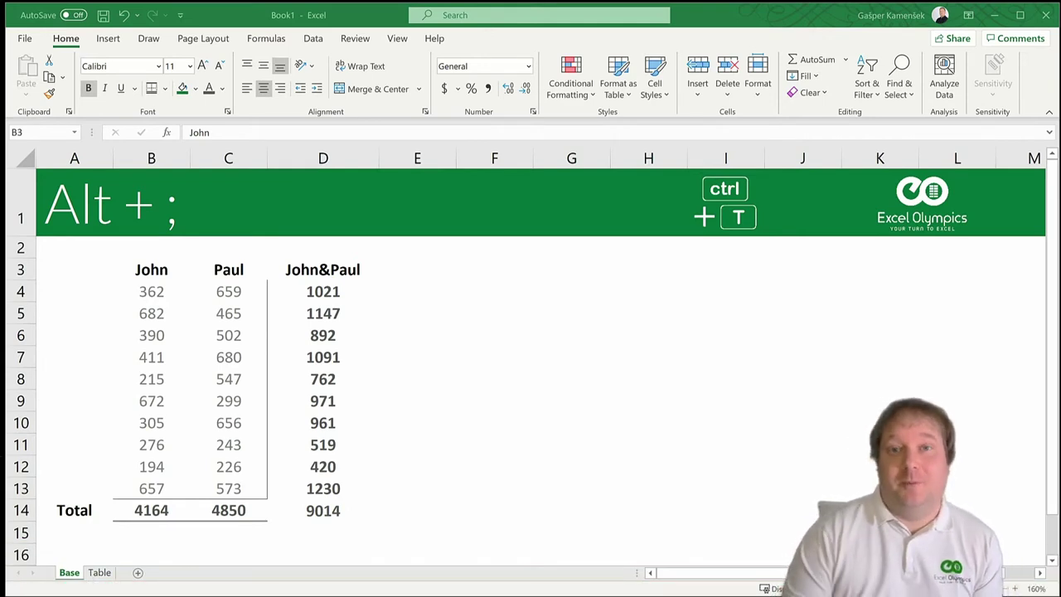
Step: Select B3:C13 on the Base sheet and turn on filtering for its two header cells
click(169, 310)
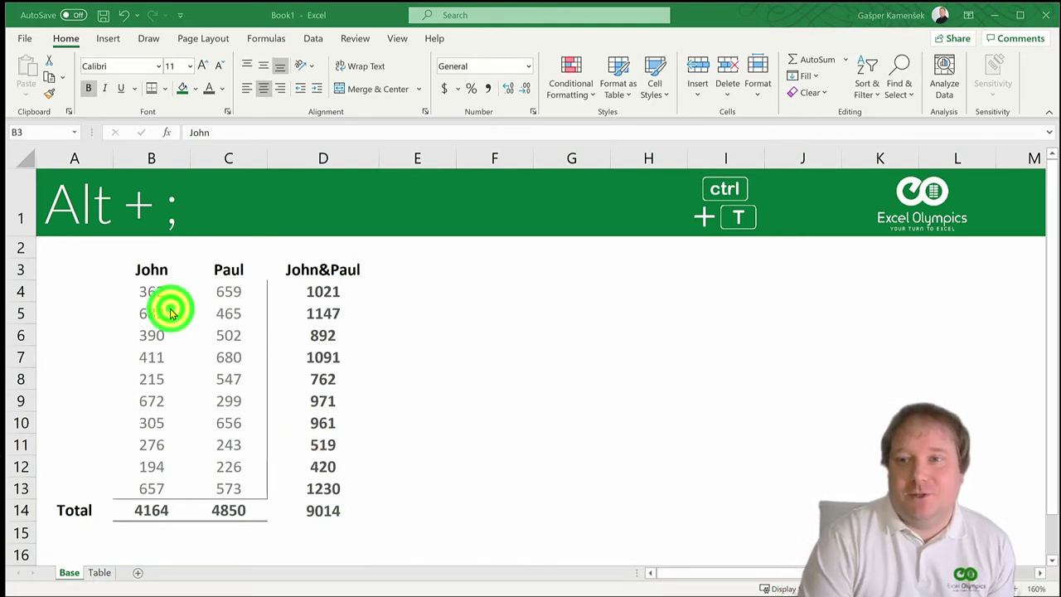
right_click(168, 314)
click(146, 268)
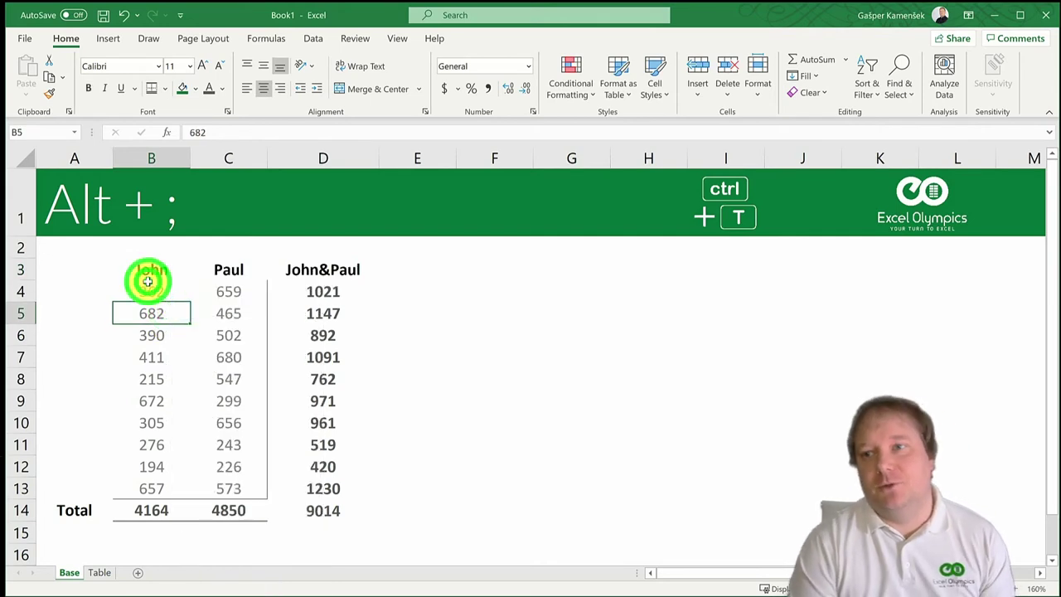
drag(147, 268, 211, 475)
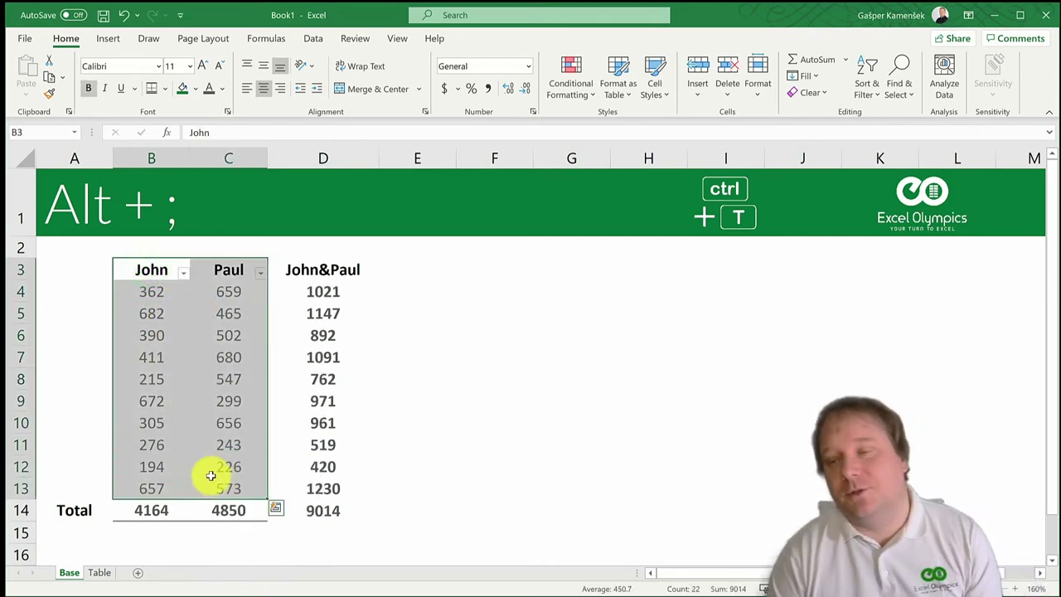
Step: Filter column B on the Base sheet with a Between number filter from 400 to 700
click(176, 331)
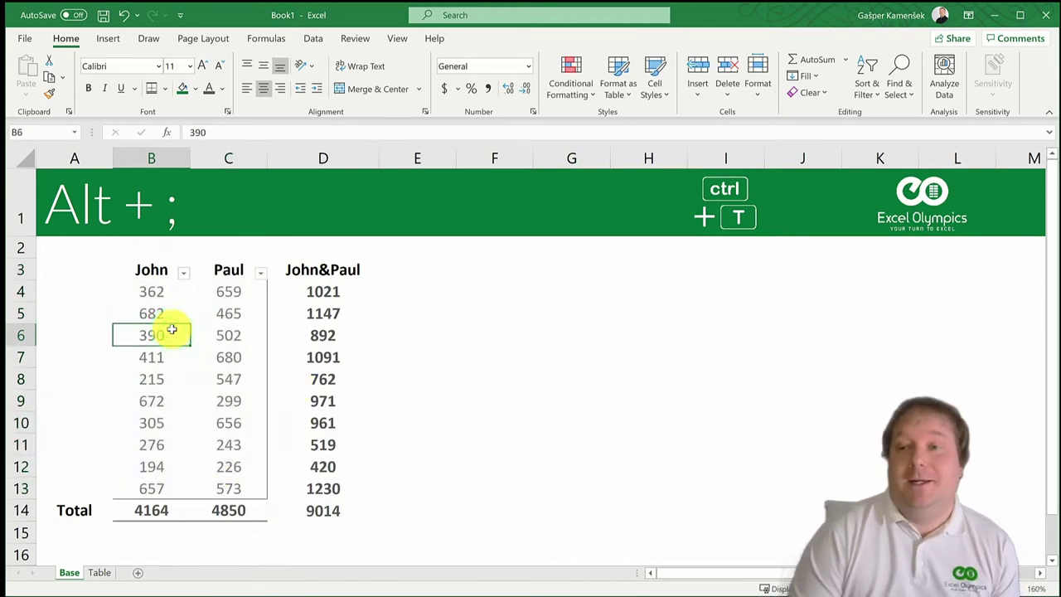
click(169, 294)
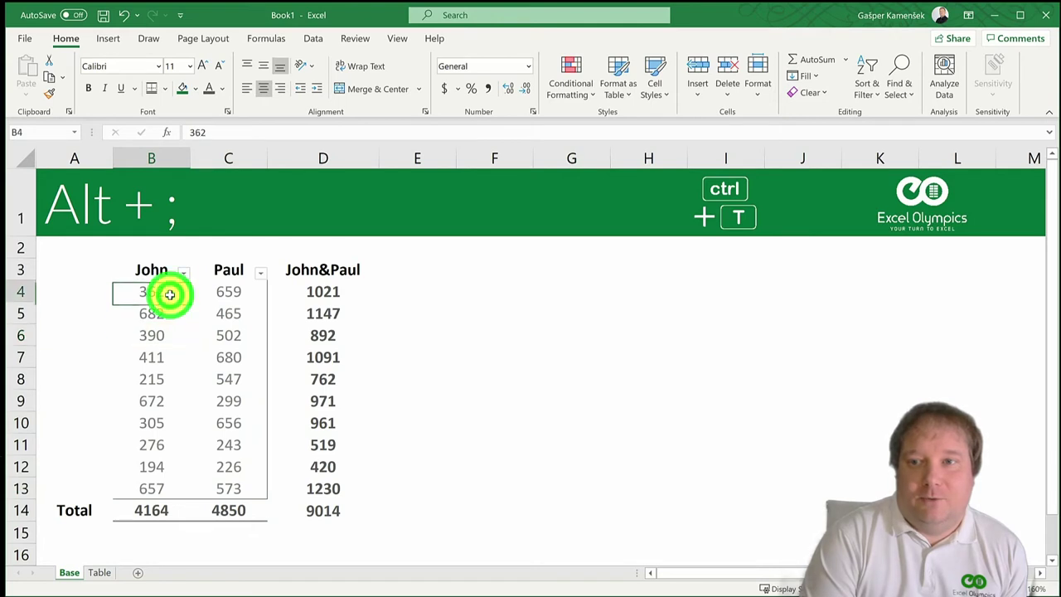
click(184, 272)
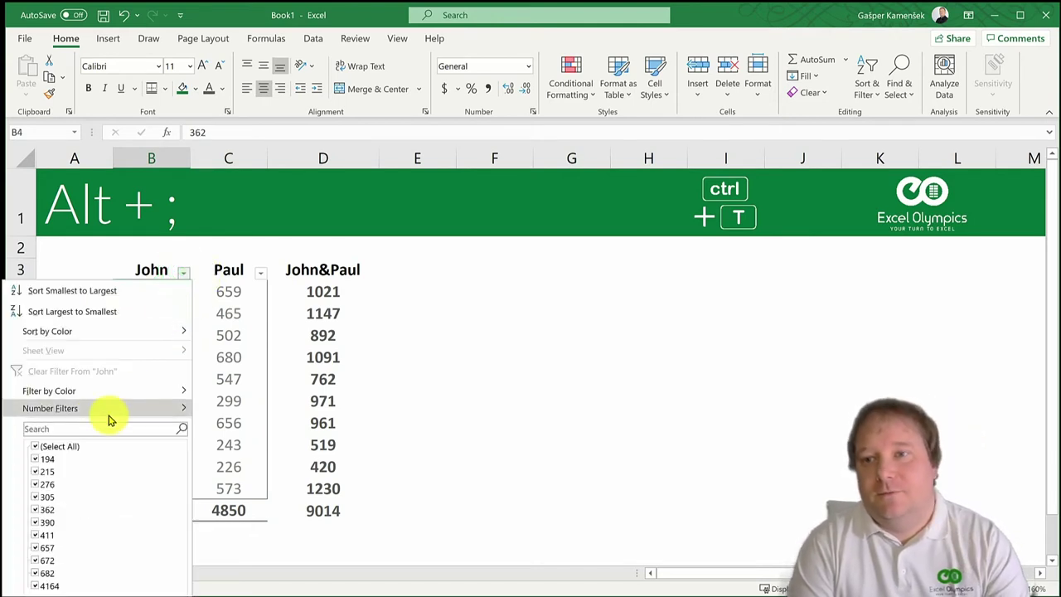
mouse_move(114, 417)
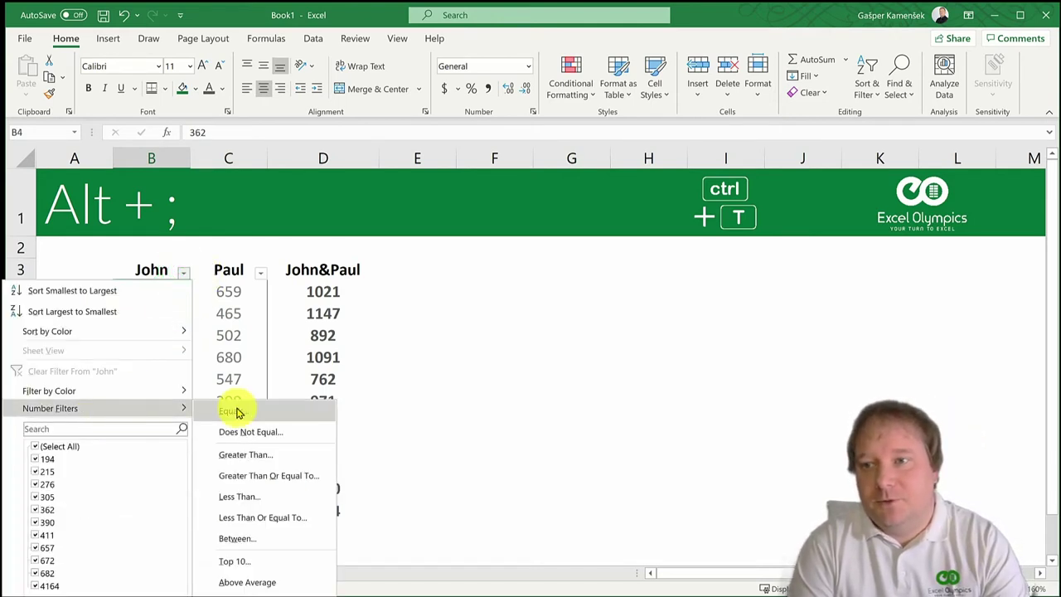
click(259, 538)
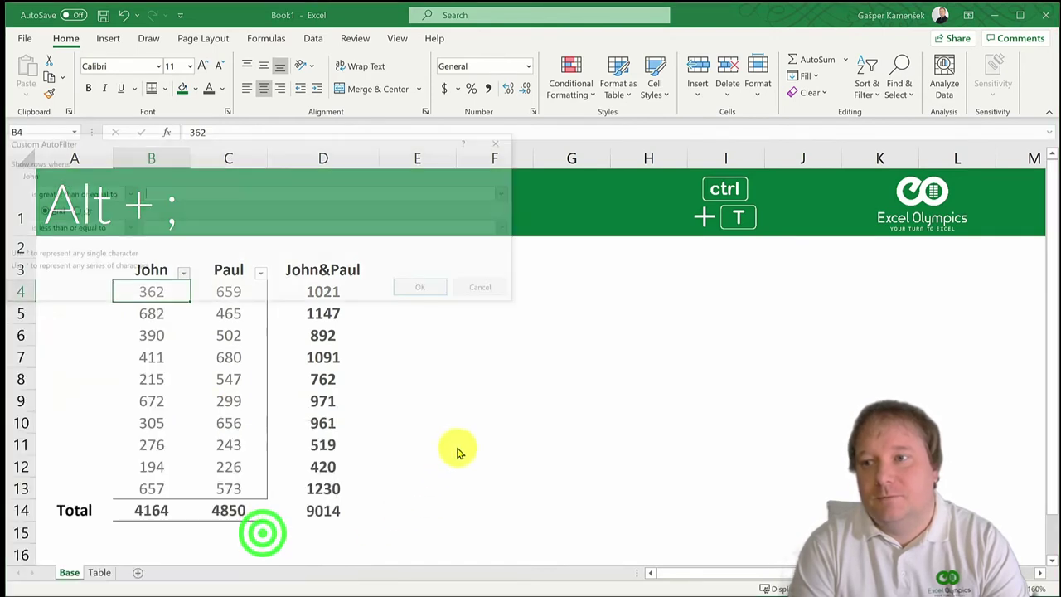
click(191, 194)
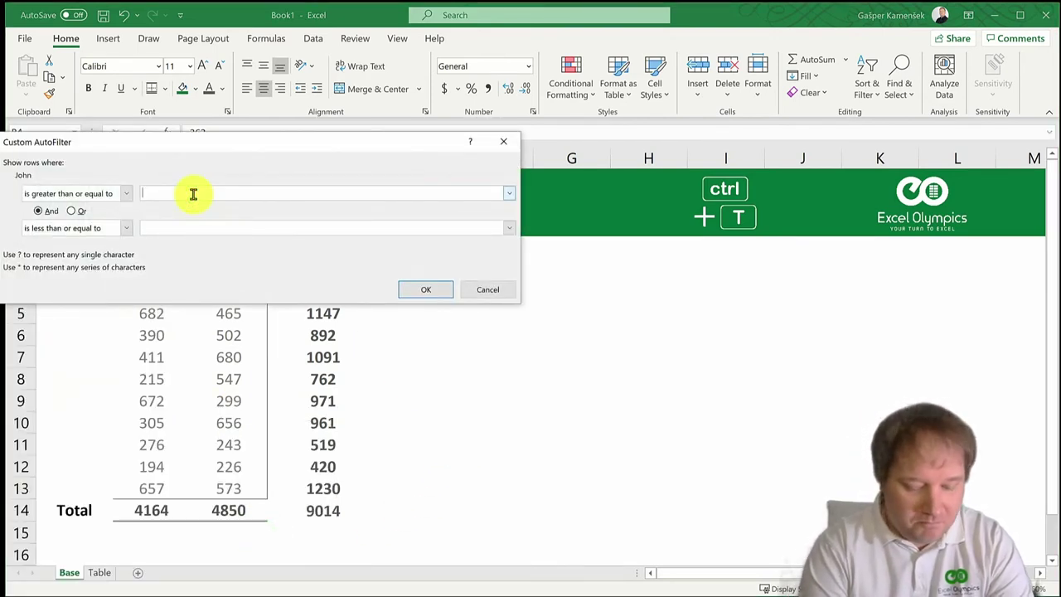
text(400)
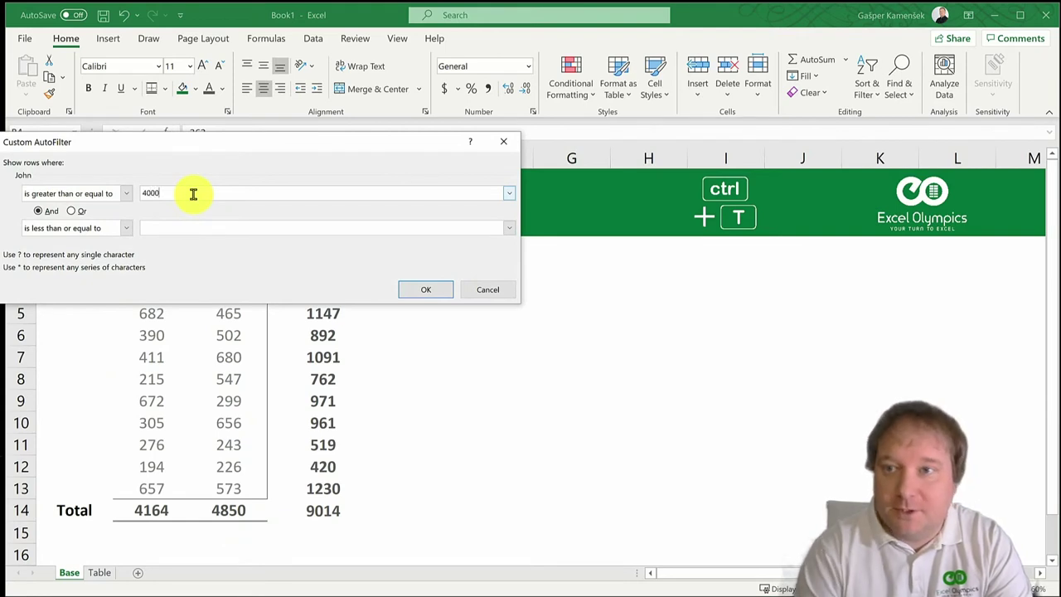
click(208, 225)
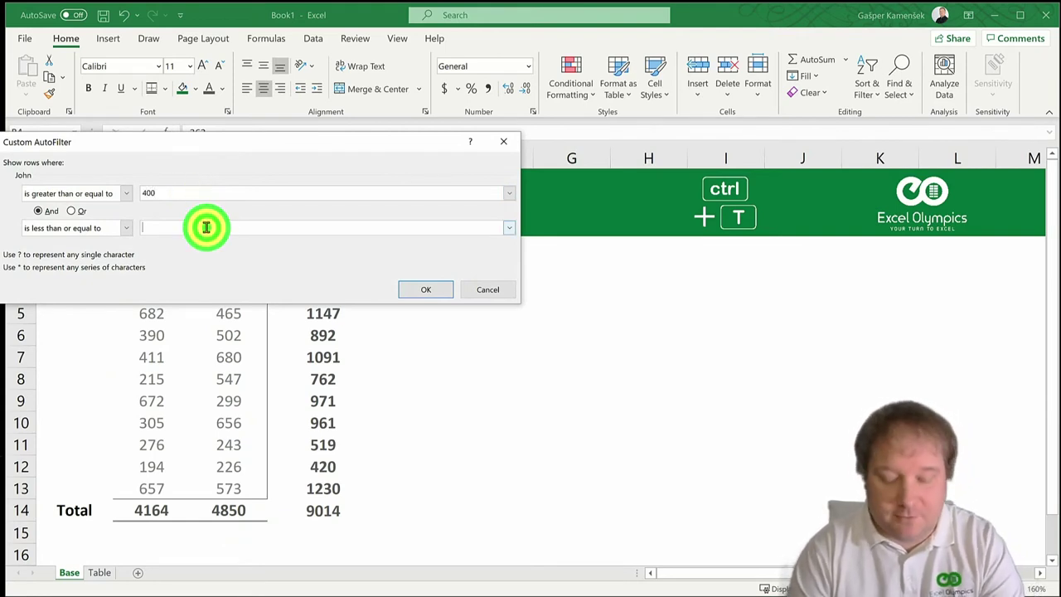
text(700)
click(422, 291)
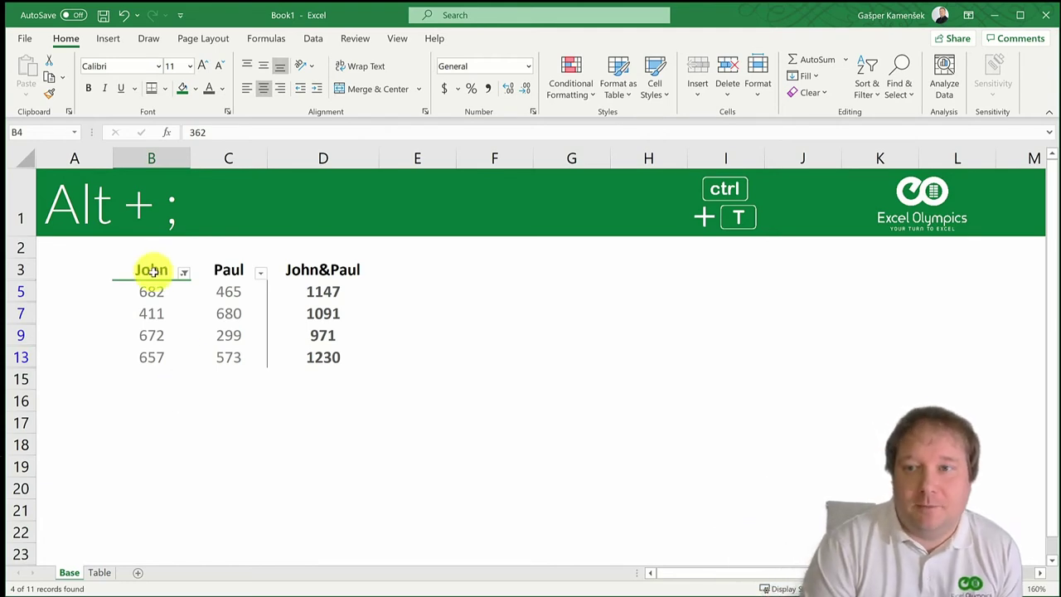
Step: Select the filtered range B3:C13 and limit the selection to visible cells only through Go To Special
drag(152, 271, 239, 351)
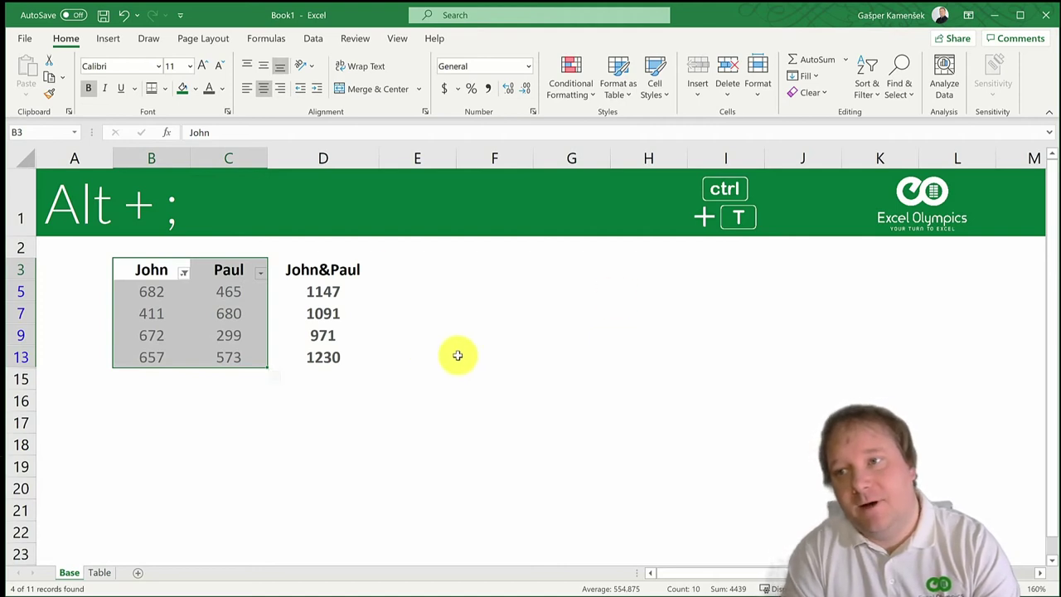
key(ctrl+g)
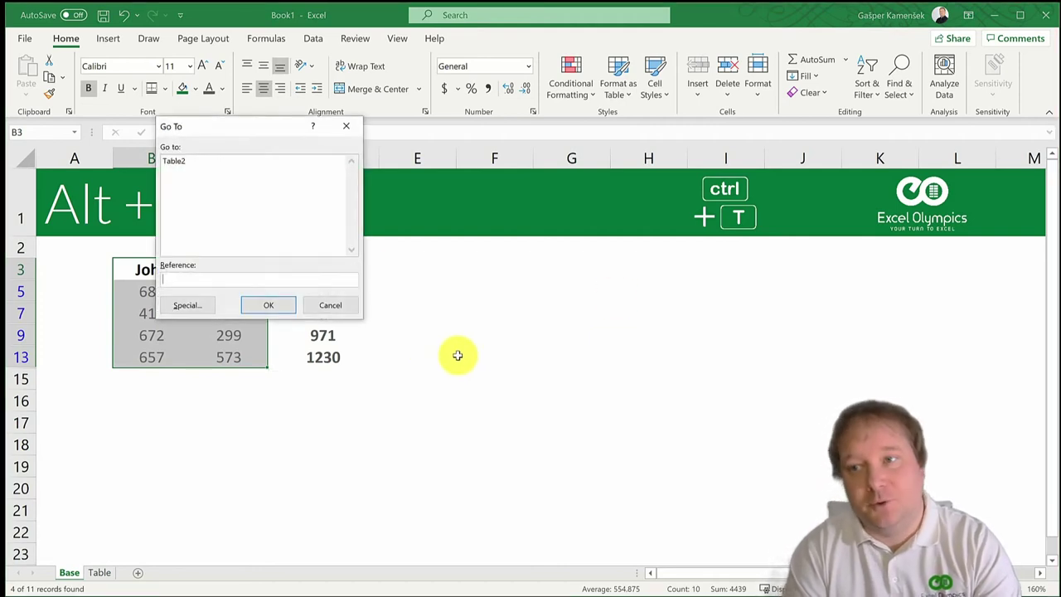
click(193, 306)
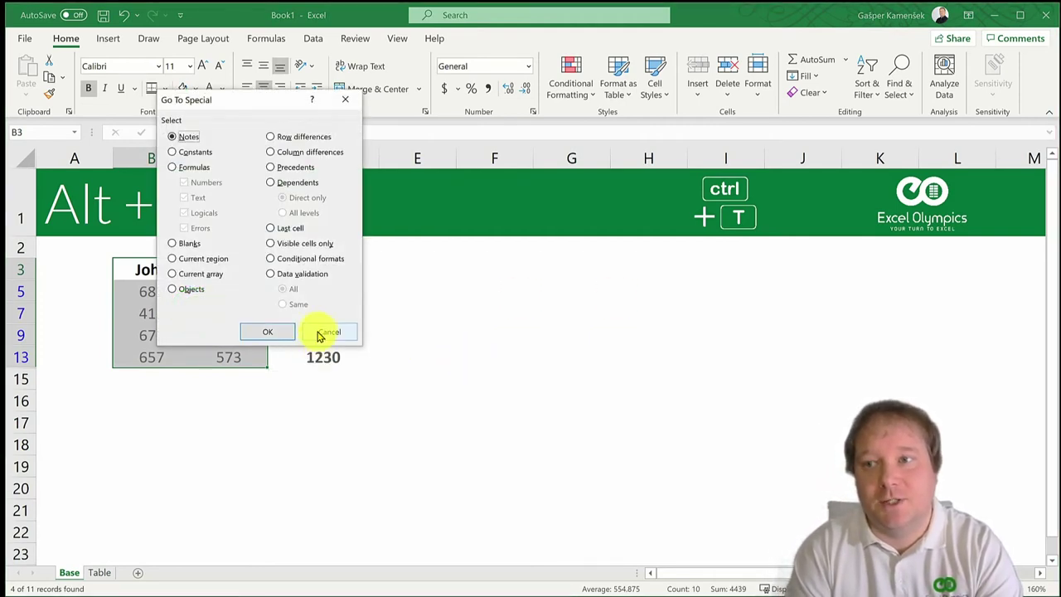
click(270, 242)
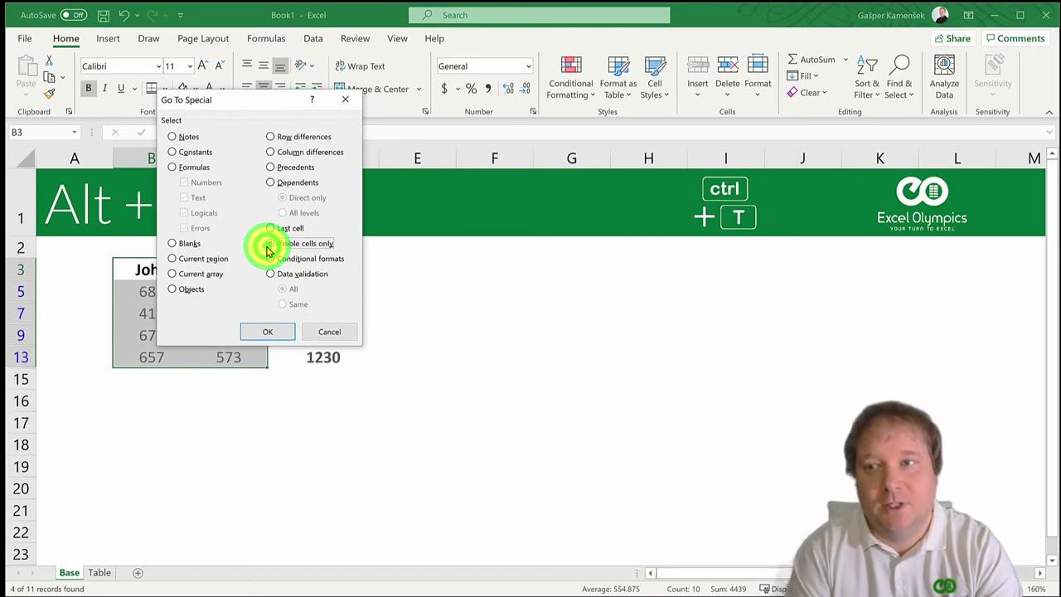
click(267, 330)
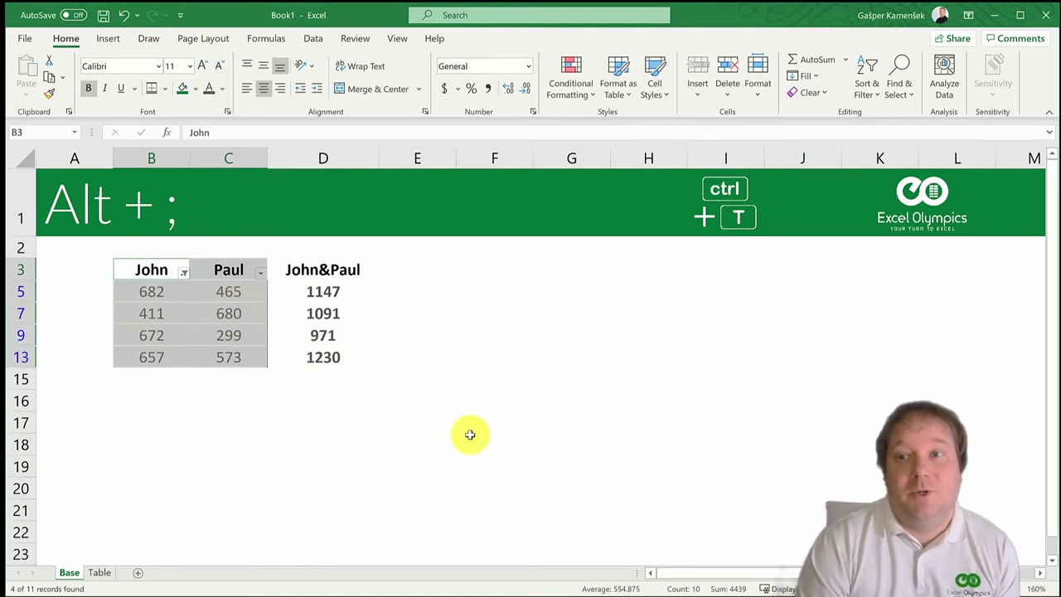
Step: Reselect the filtered range B3:C13 and restrict it directly to its visible cells, without a dialog
click(470, 435)
drag(135, 268, 225, 349)
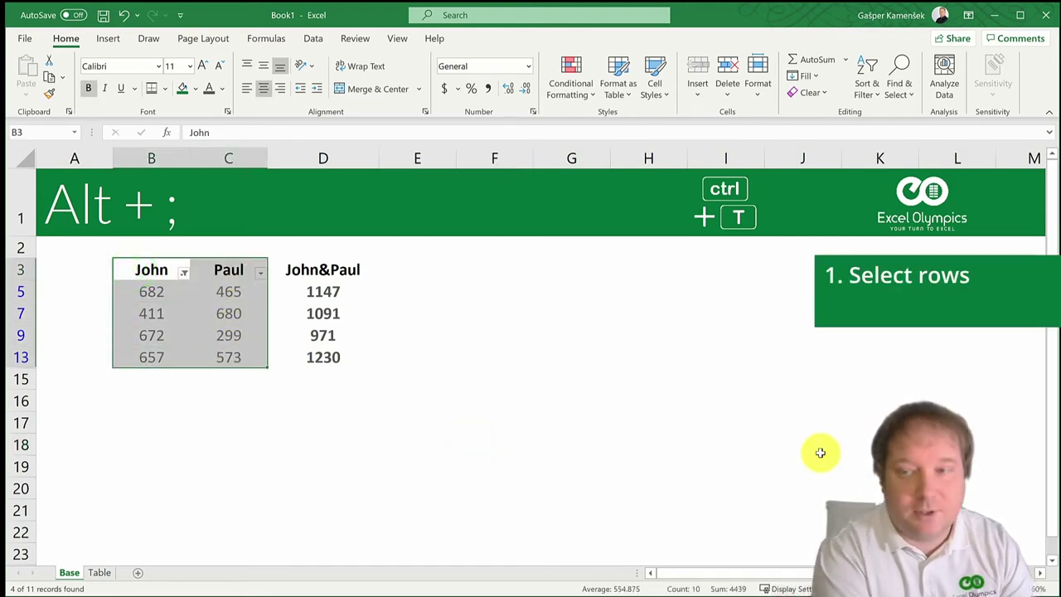
key(alt+semicolon)
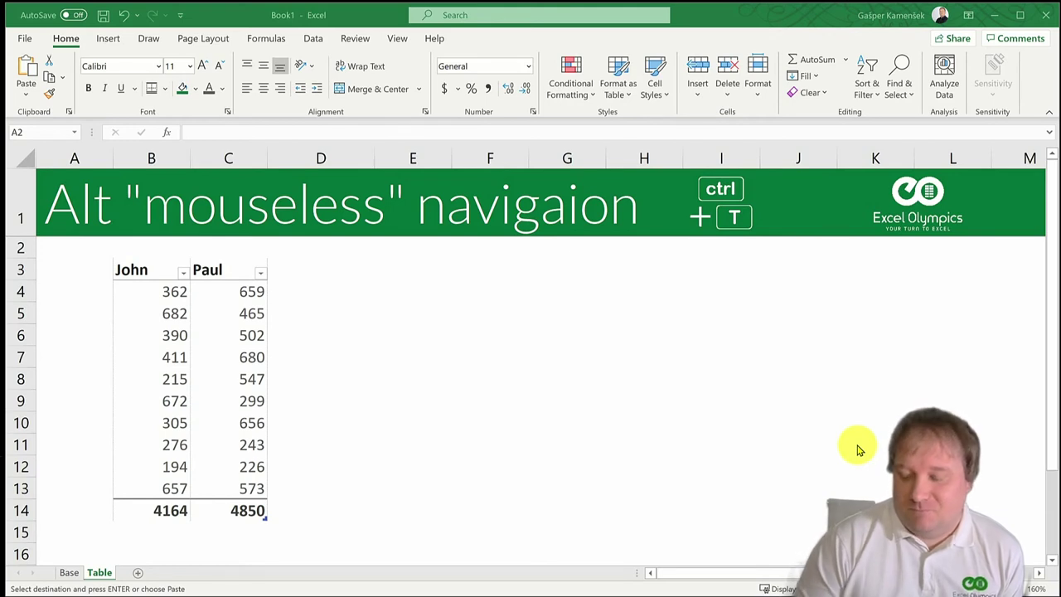
Step: Select cell A2 on the Table sheet and unfreeze the worksheet's panes
click(63, 246)
scroll(407, 380, down, 3)
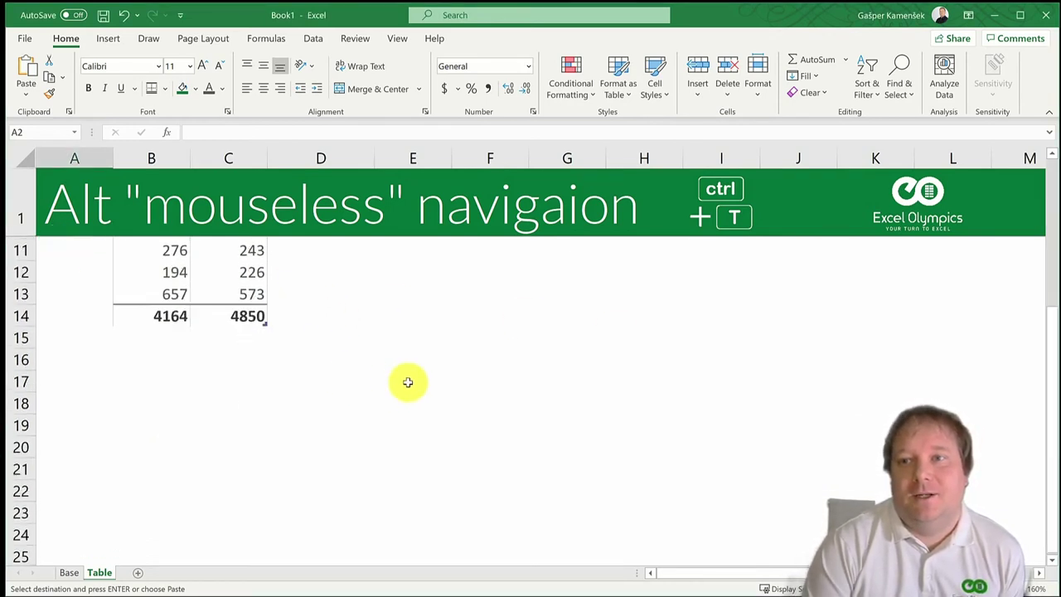
scroll(408, 382, down, 1)
scroll(418, 377, down, 2)
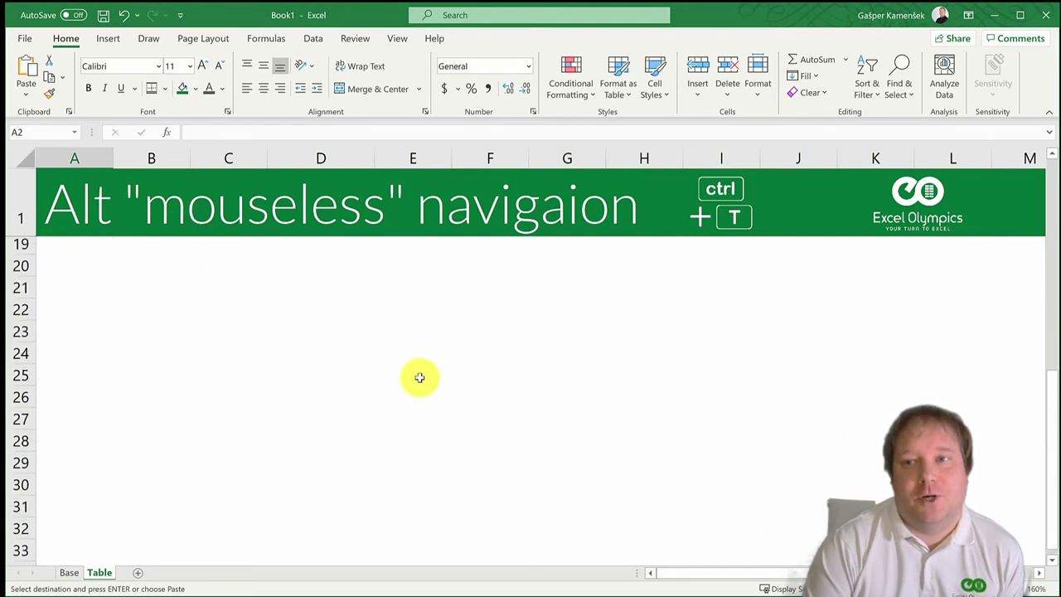
scroll(420, 378, down, 1)
scroll(419, 378, up, 7)
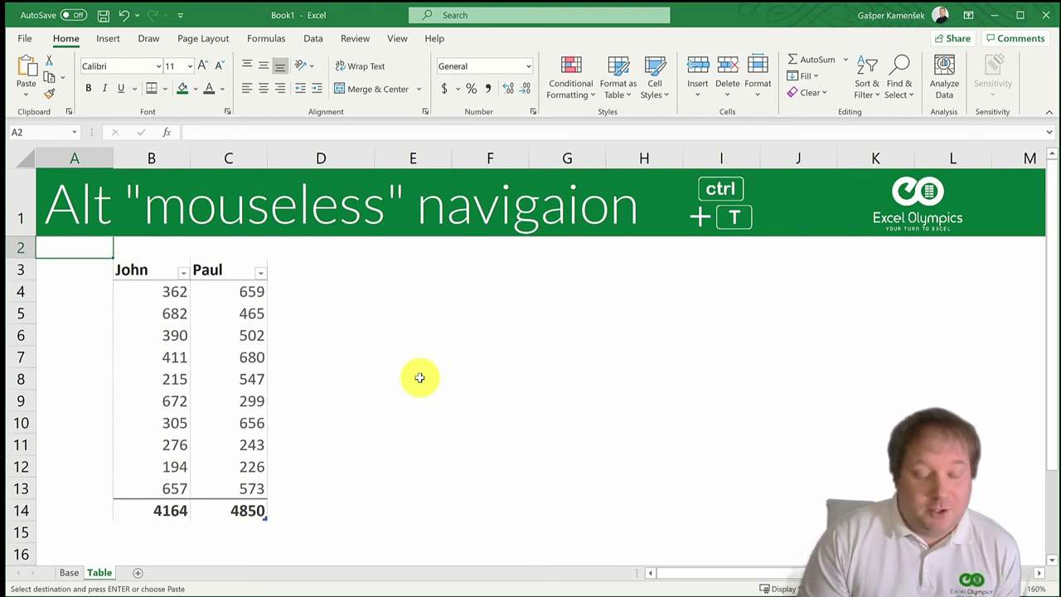
key(alt)
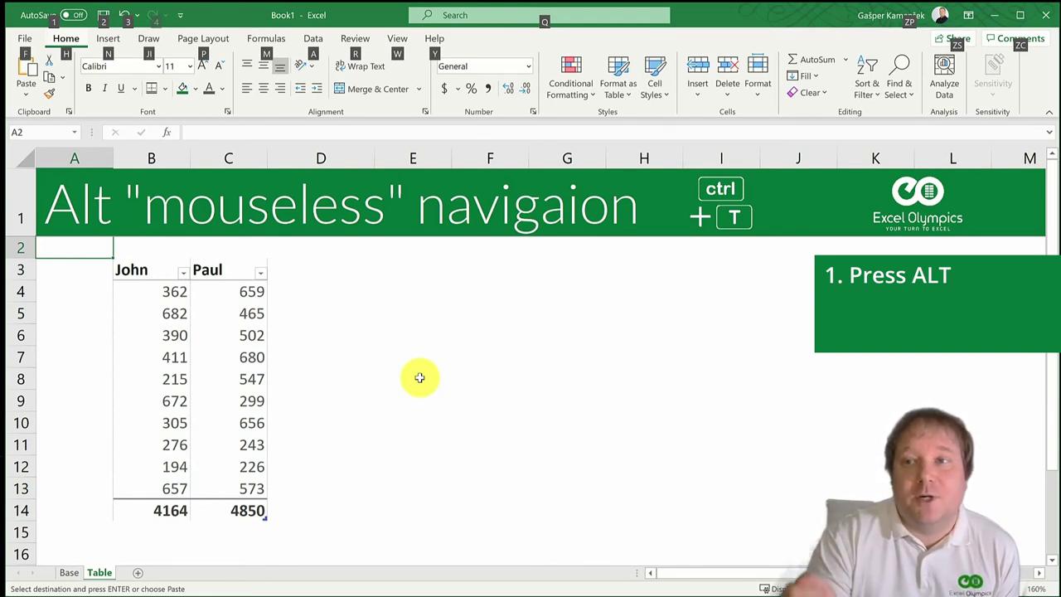
key(w)
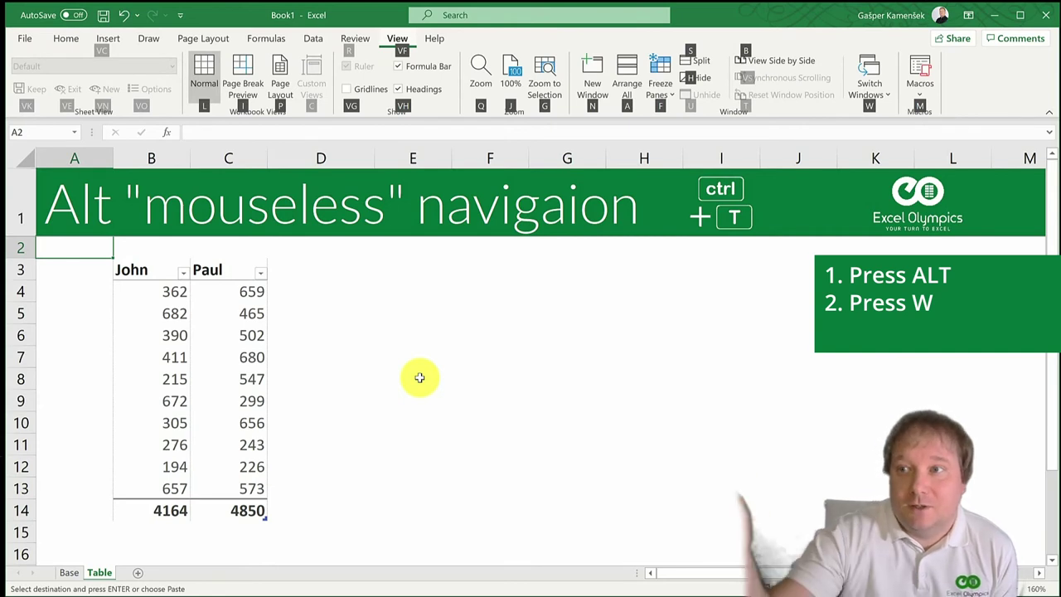
key(f)
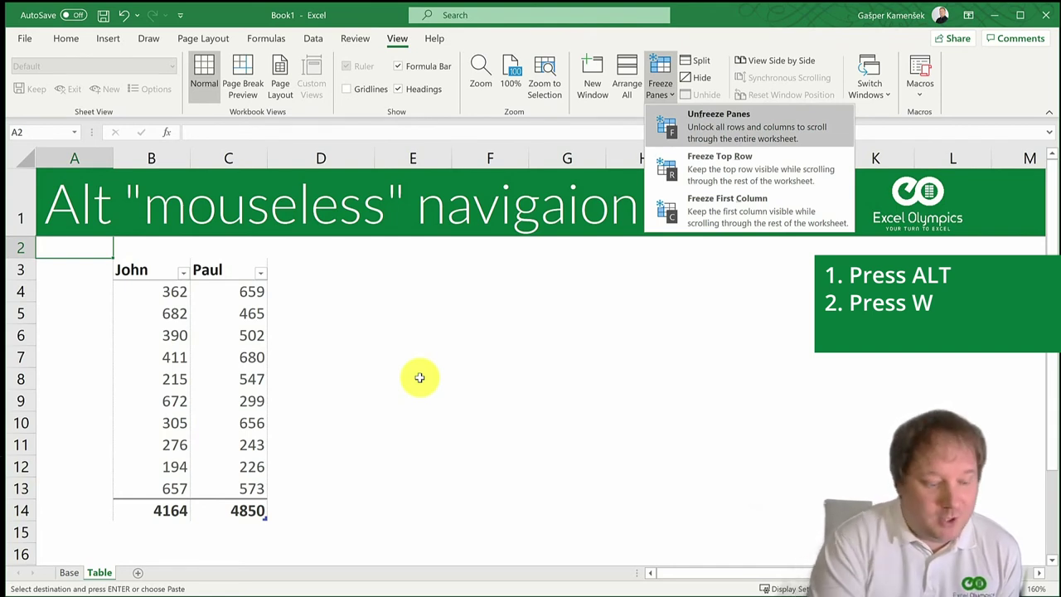
key(f)
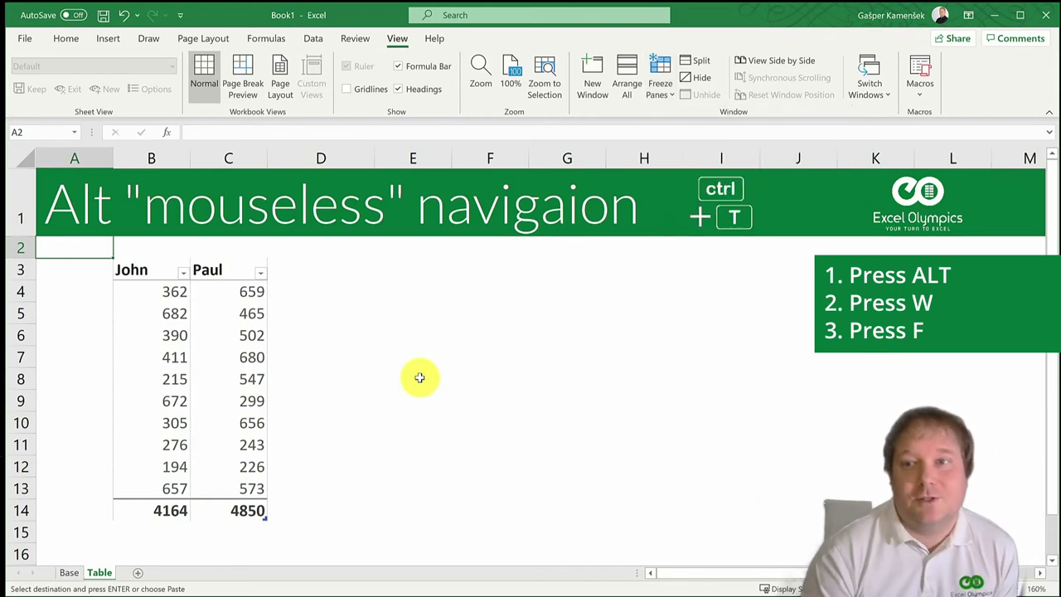
scroll(419, 378, down, 4)
scroll(420, 378, up, 4)
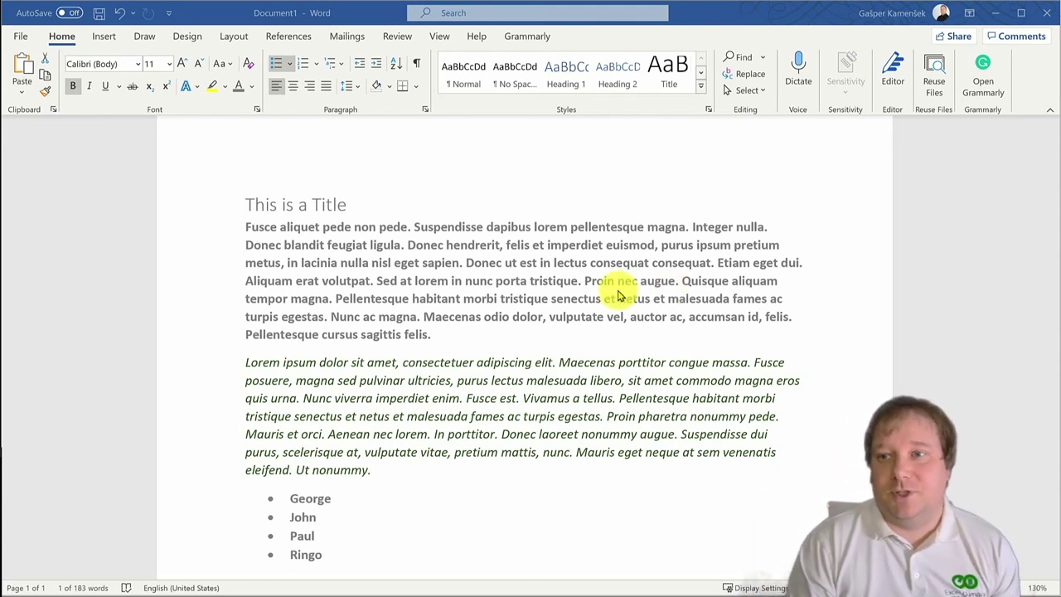
Step: In the Word document, select the title and the bold paragraph under it and move them below the green italic paragraph
click(417, 281)
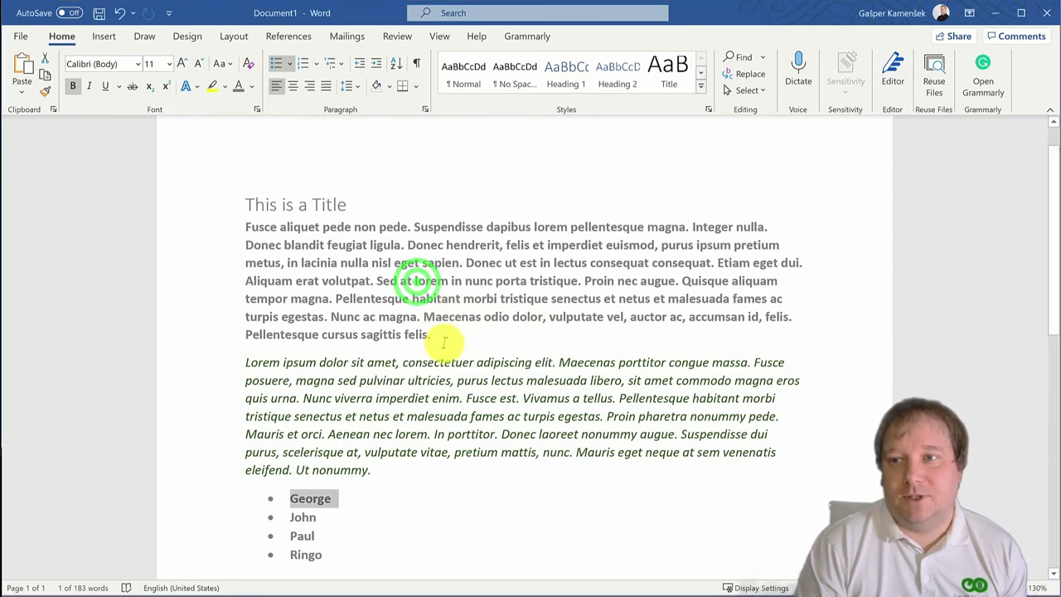
drag(443, 336, 237, 214)
key(alt+shift+Down)
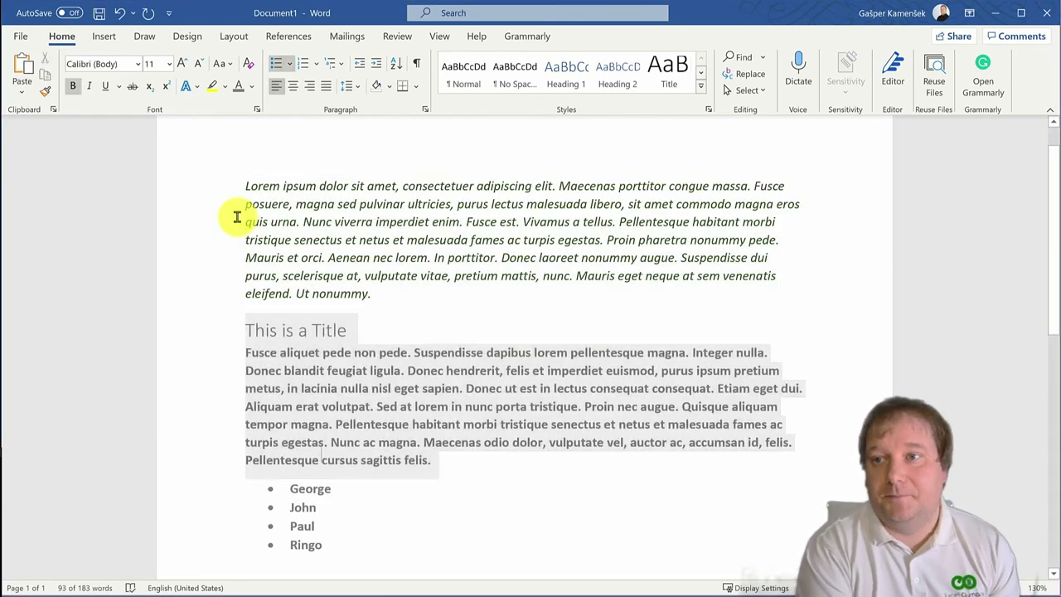
key(Right)
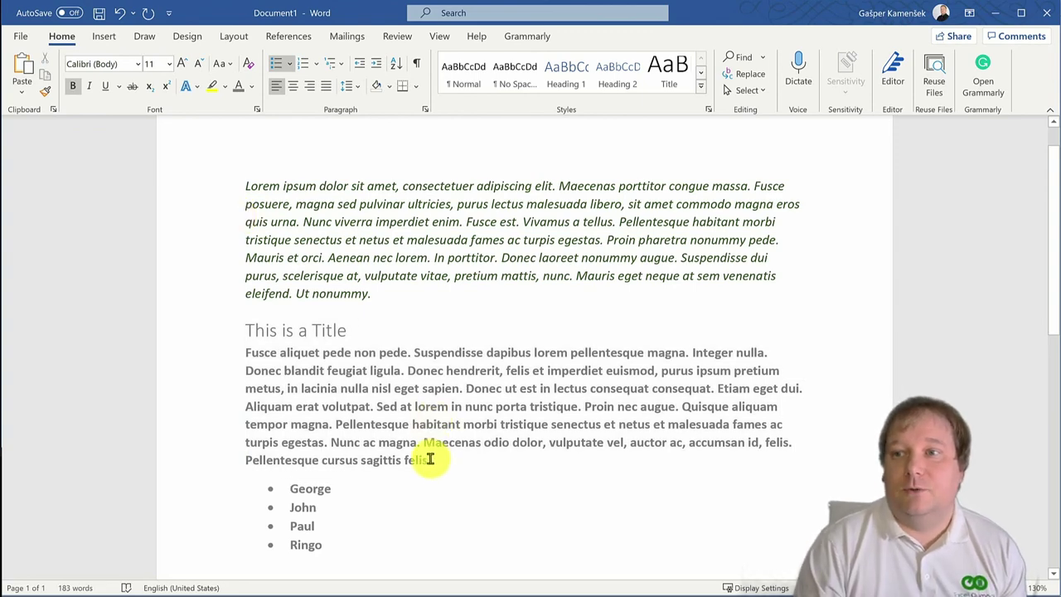
drag(432, 459, 314, 350)
key(shift+Up)
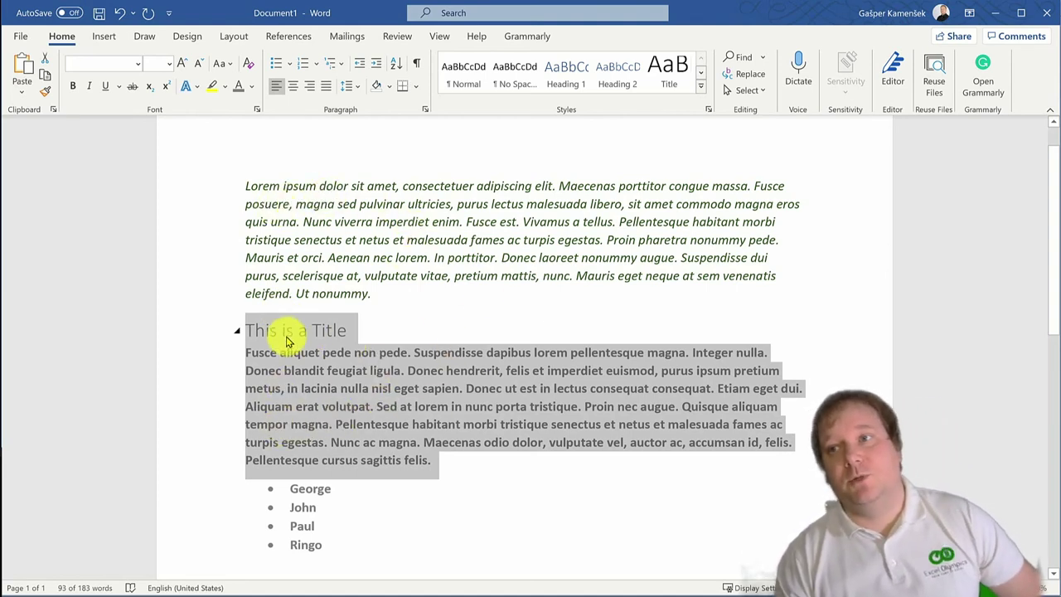
click(432, 410)
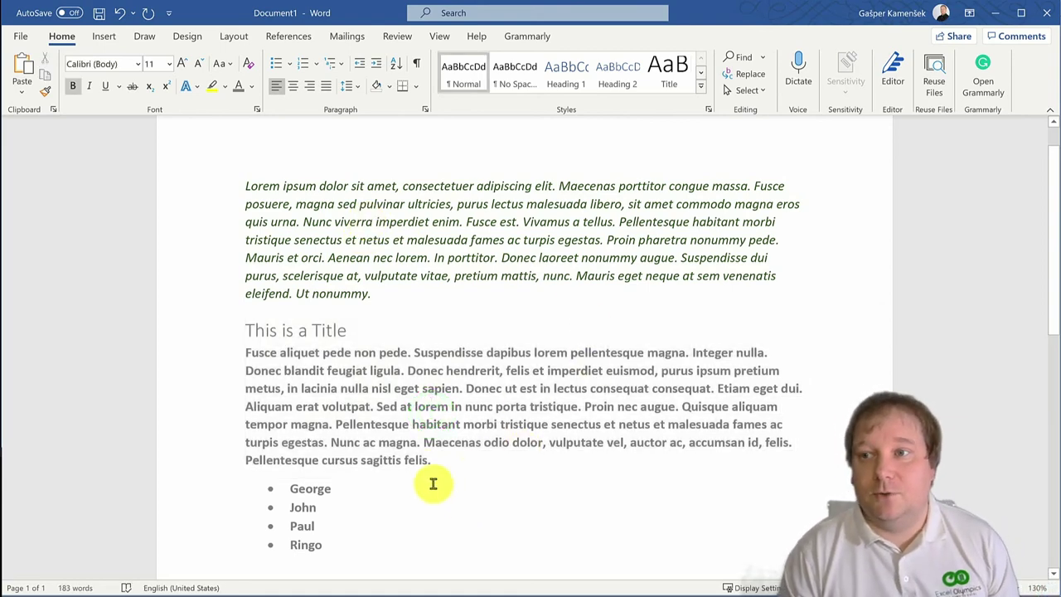
click(422, 372)
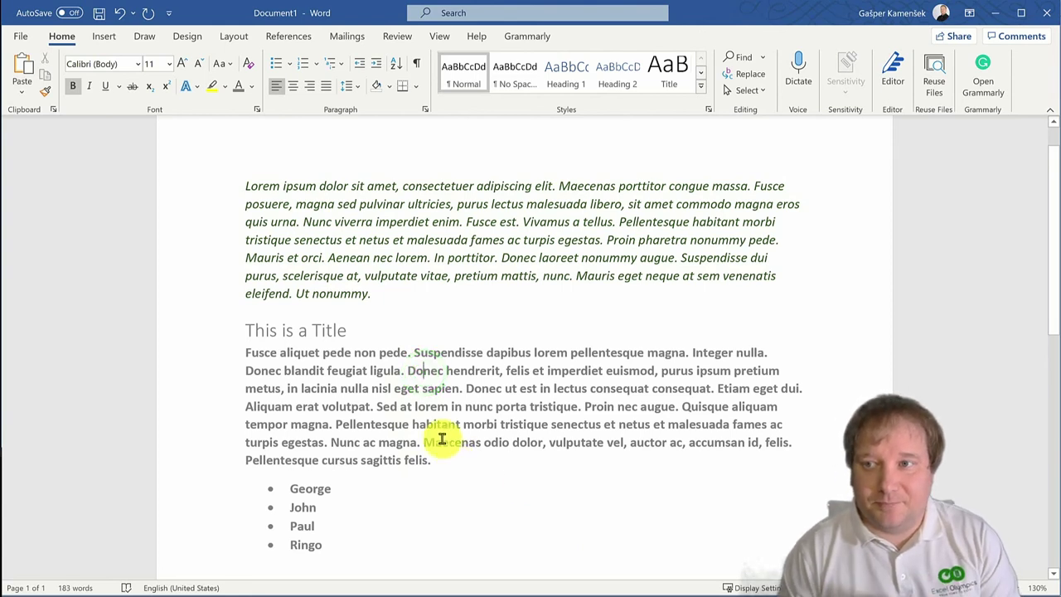
click(348, 330)
click(389, 415)
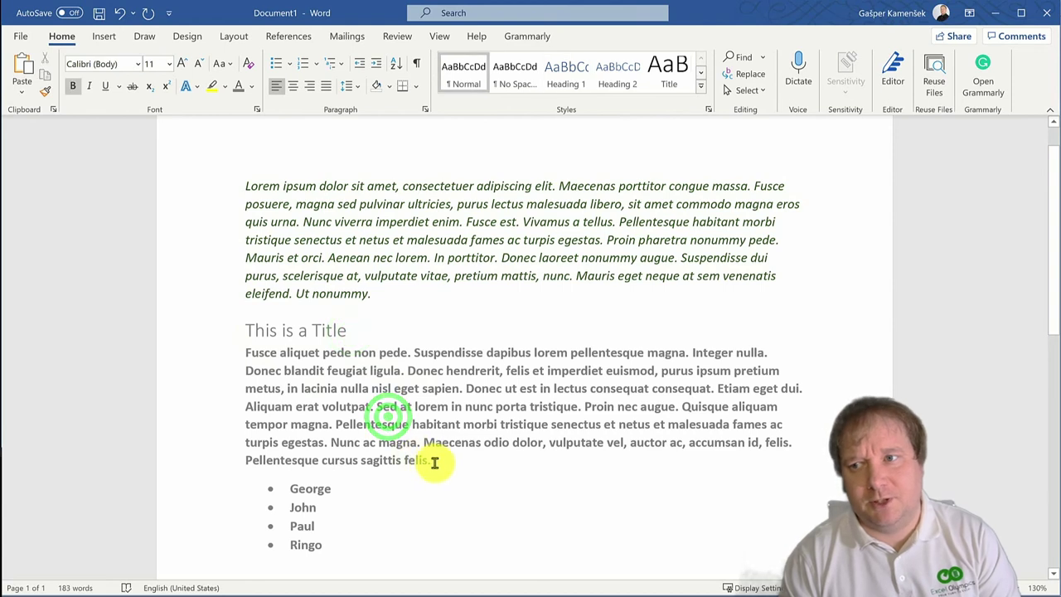
Step: Select the title and bold paragraph, move them above the green paragraph, down past the first bullet, and back directly below the green paragraph
drag(436, 461, 240, 339)
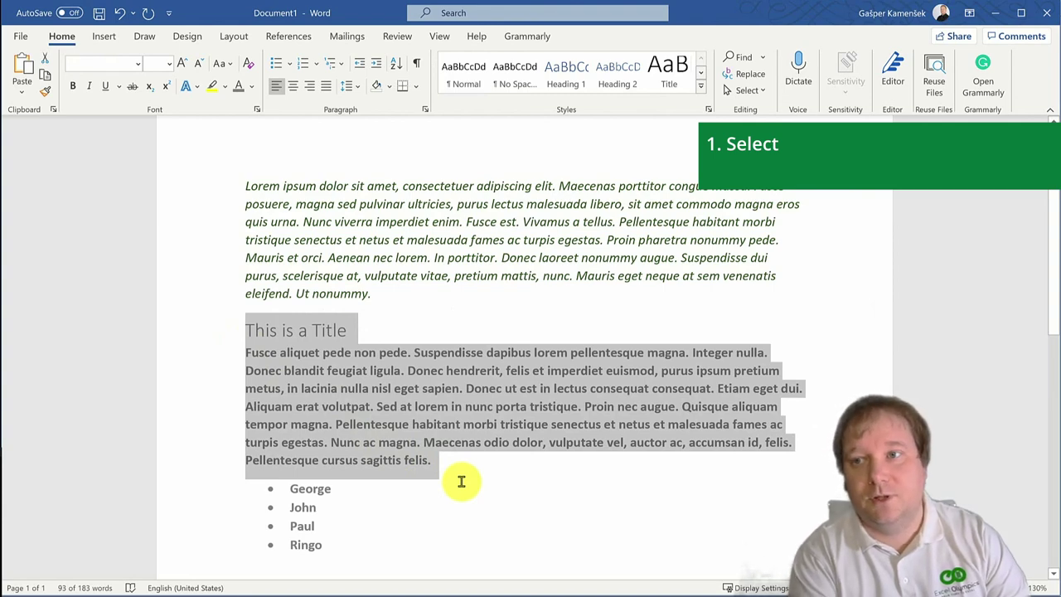
key(alt+shift+Up)
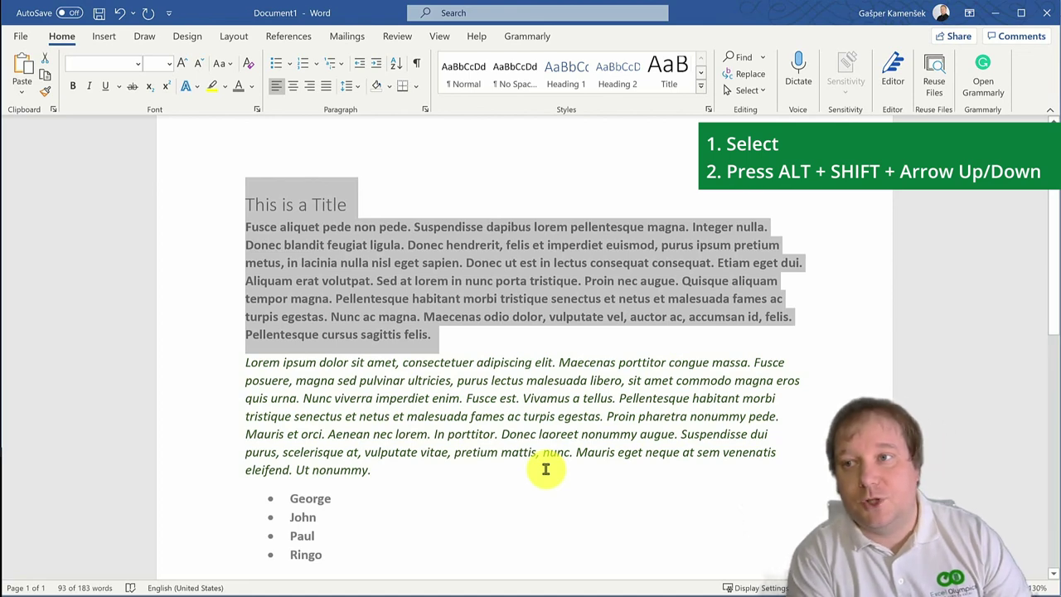
key(alt+shift+Down)
key(alt+shift+Down)
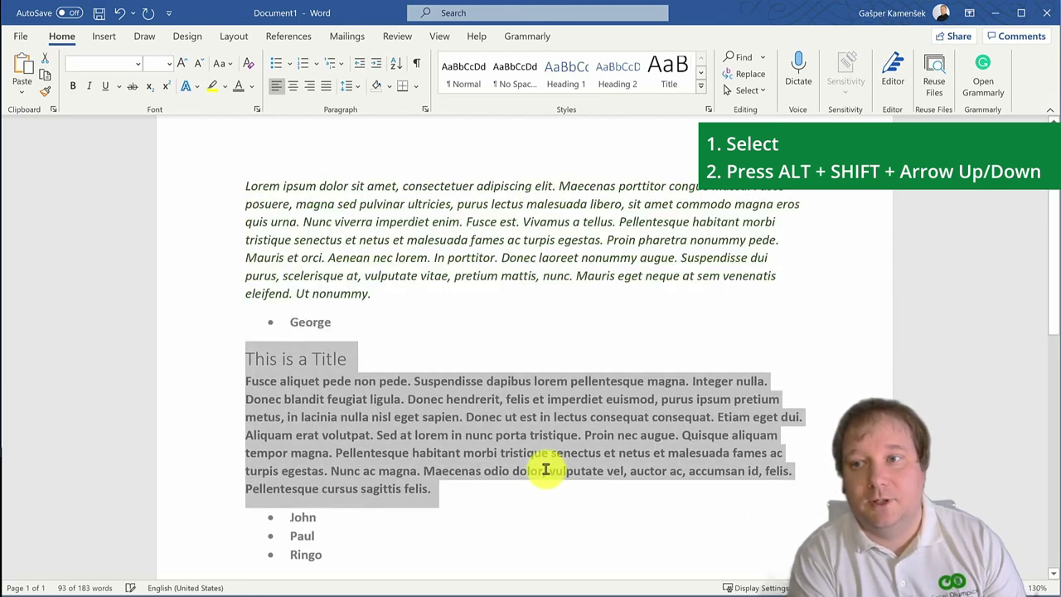
key(alt+shift+Up)
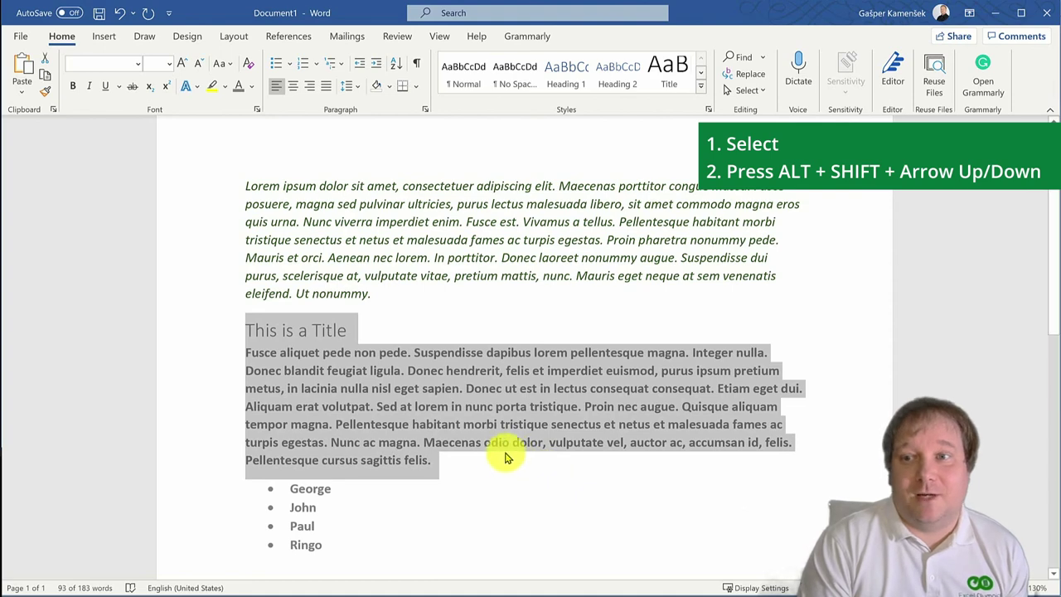
Step: Select the first bullet item and move it down two places in the list
click(349, 491)
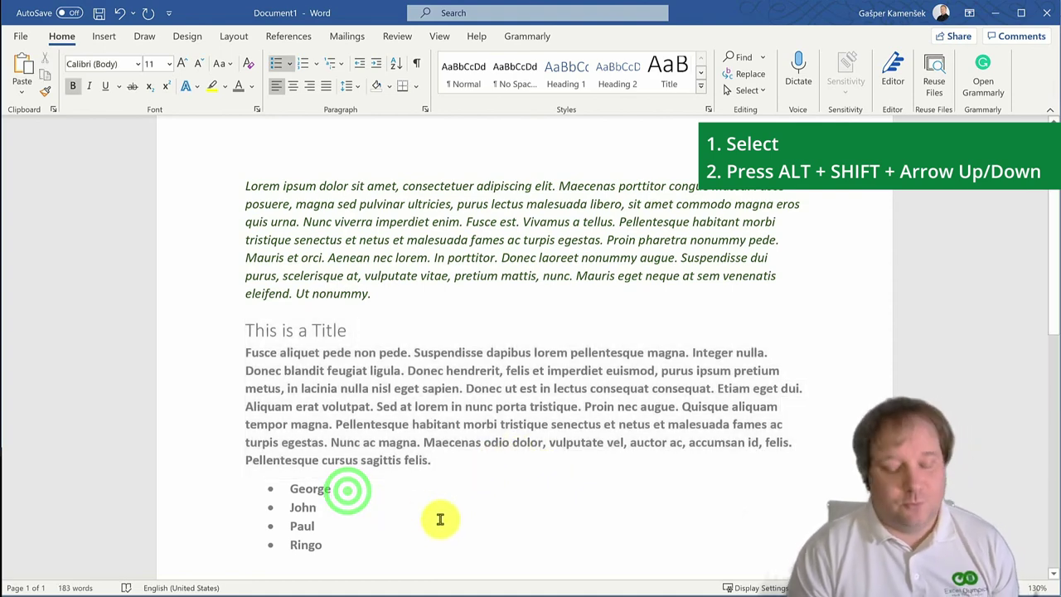
key(shift+Home)
key(alt+shift+Down)
key(alt+shift+Down)
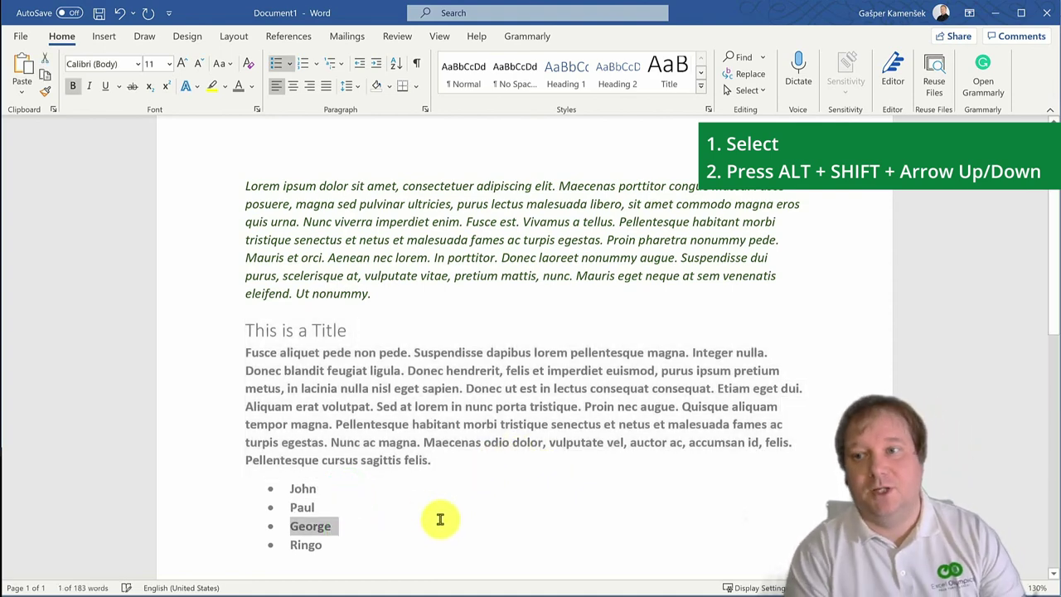
Step: Select the third bullet item and move it back to the list's first place, shifting it one place up and back down twice
click(338, 527)
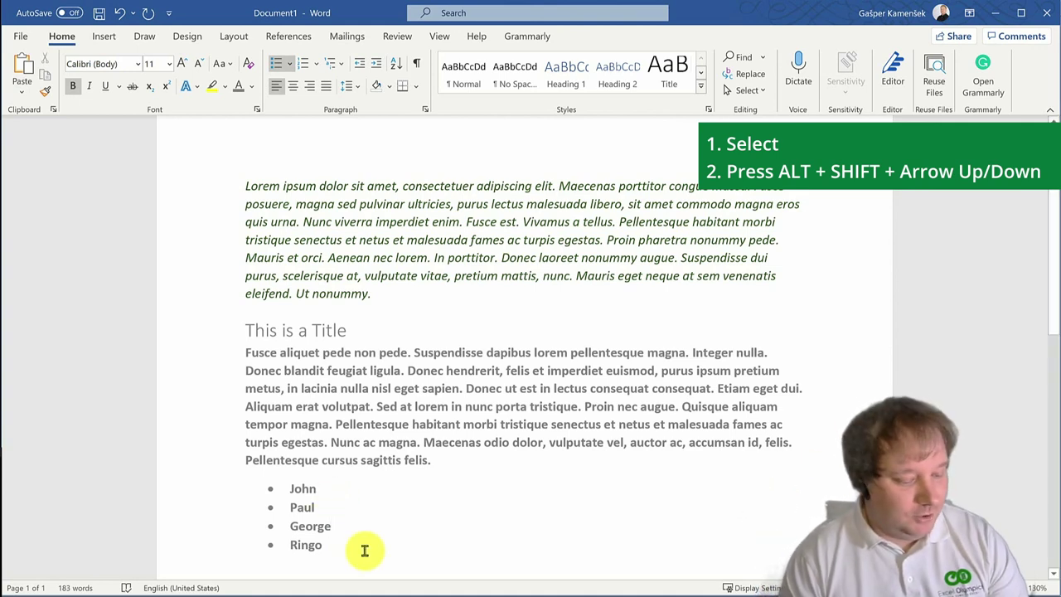
key(shift+Home)
key(alt+shift+Up)
key(alt+shift+Up)
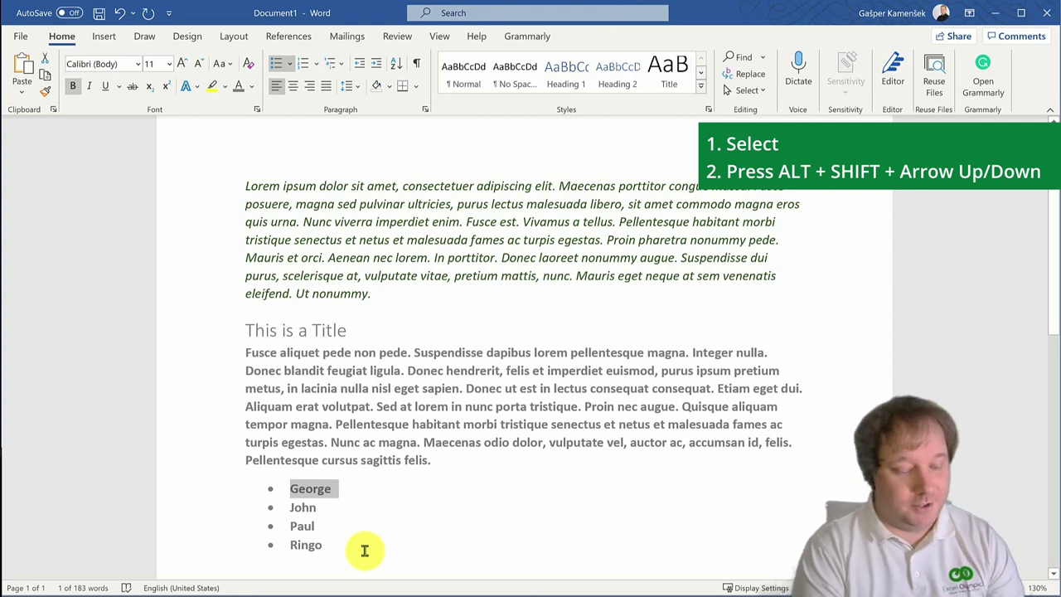
key(alt+shift+Up)
key(alt+shift+Down)
key(alt+shift+Up)
key(alt+shift+Down)
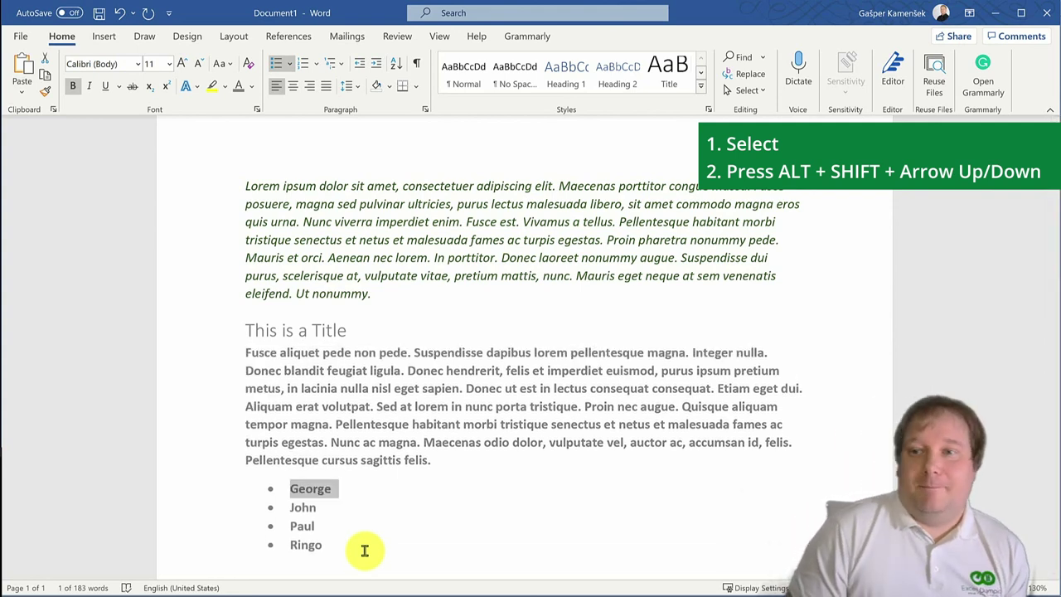